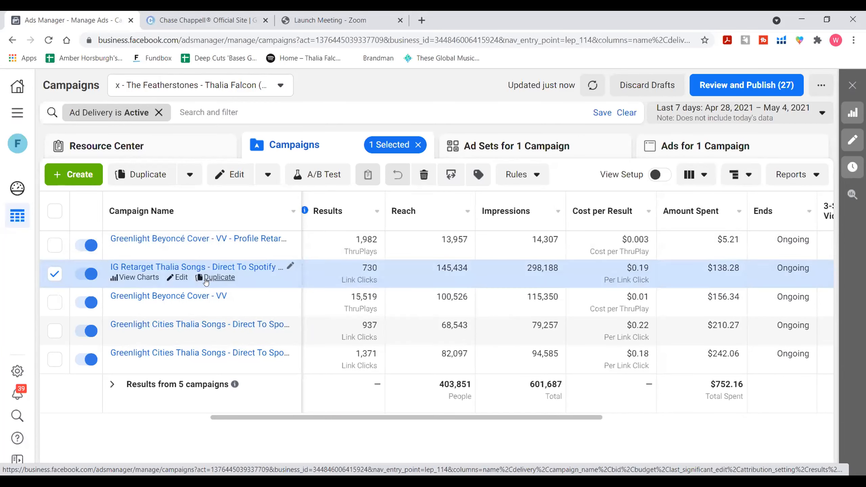
- Duplicate the IG Retarget Thalia Songs campaign once as a new campaign and open the copy's Spotify IG Retarget ad set
click(227, 278)
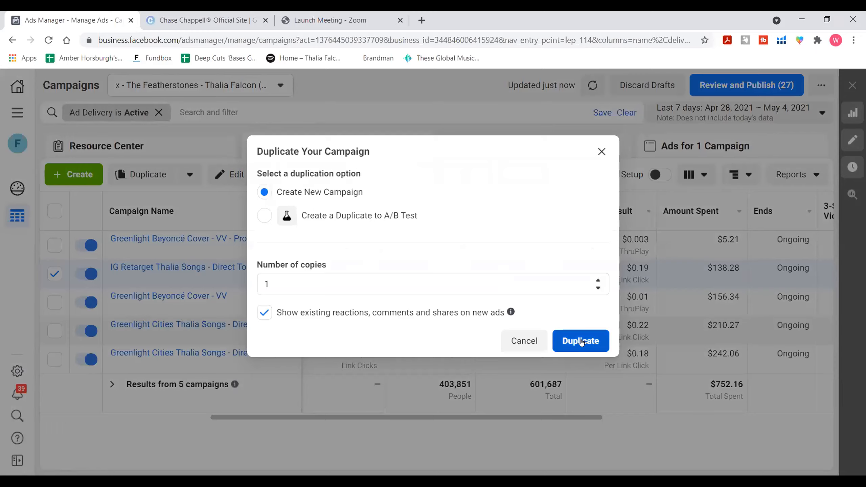
click(580, 340)
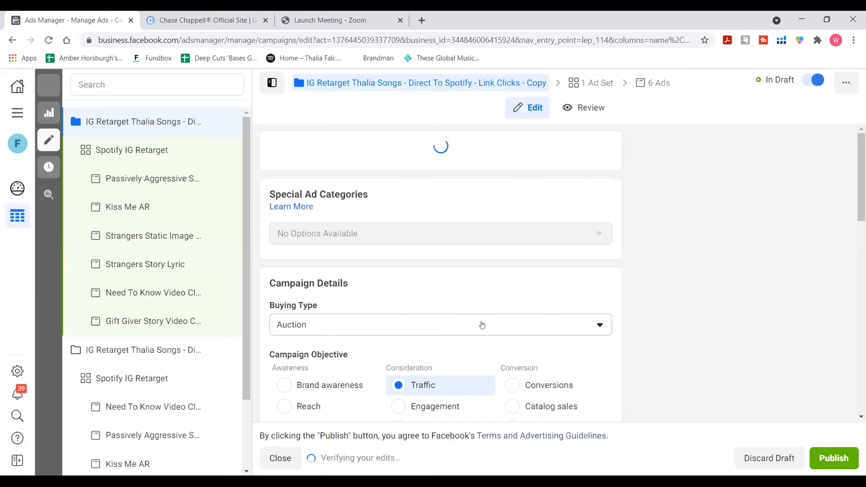
click(581, 75)
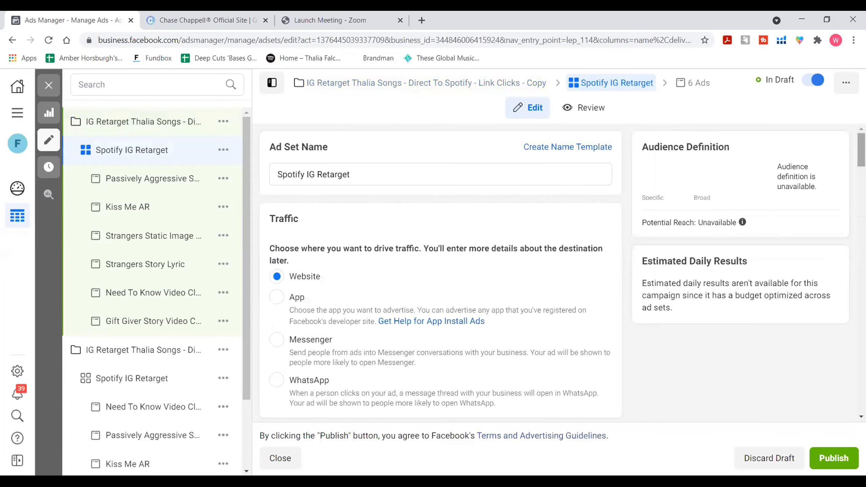
- Start creating a new custom audience for the ad set, using Video as the audience source
scroll(440, 273, down, 15)
scroll(439, 273, down, 1)
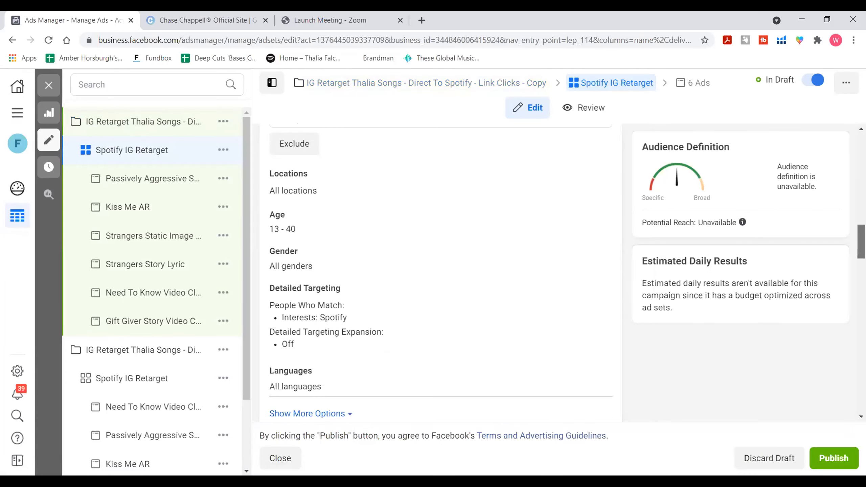
scroll(440, 272, up, 2)
scroll(440, 273, down, 4)
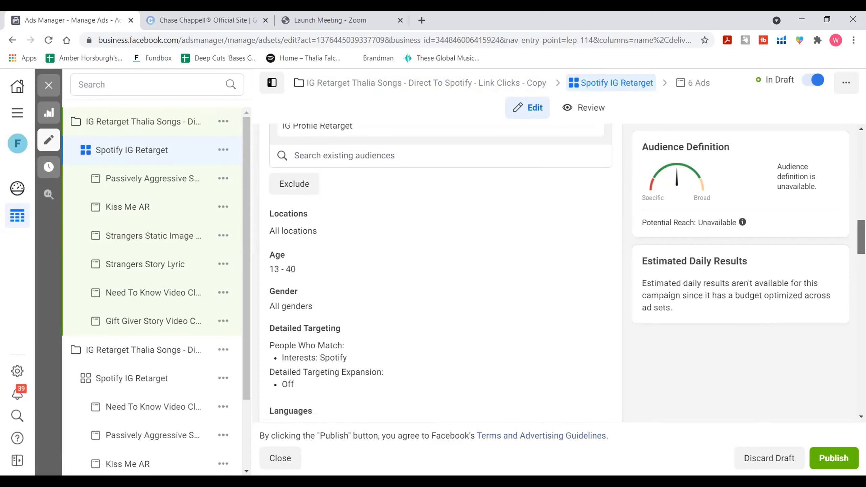
scroll(439, 273, up, 8)
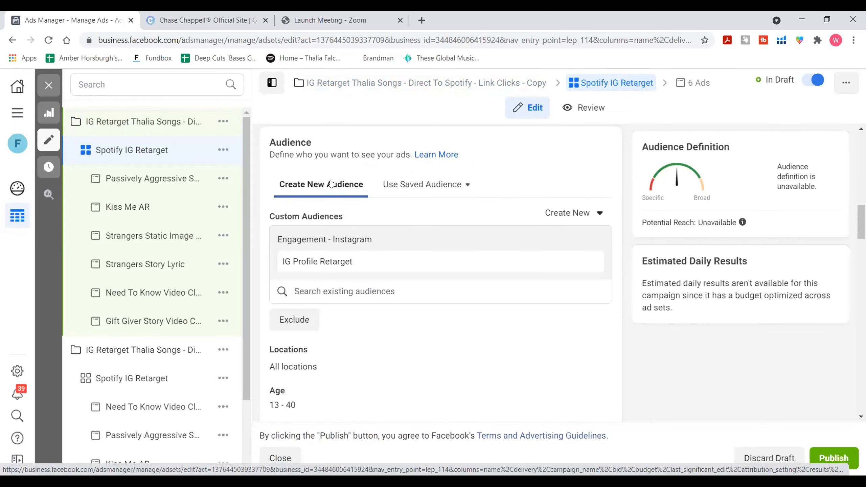
click(575, 213)
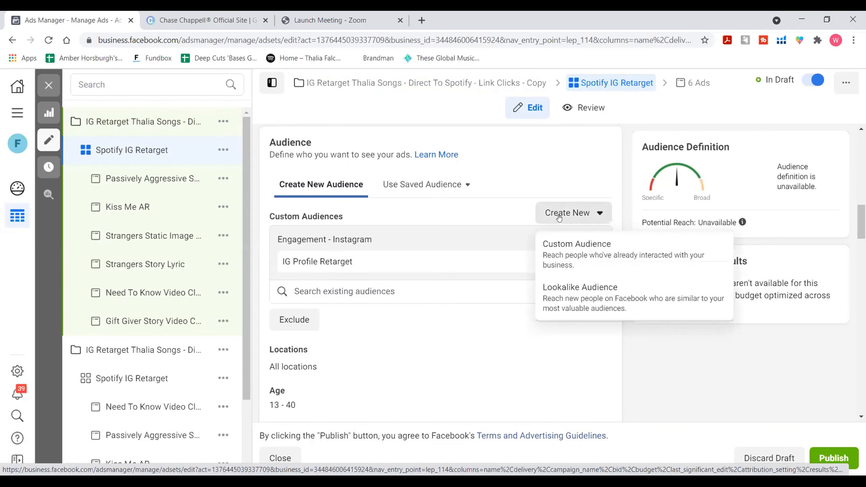
click(560, 247)
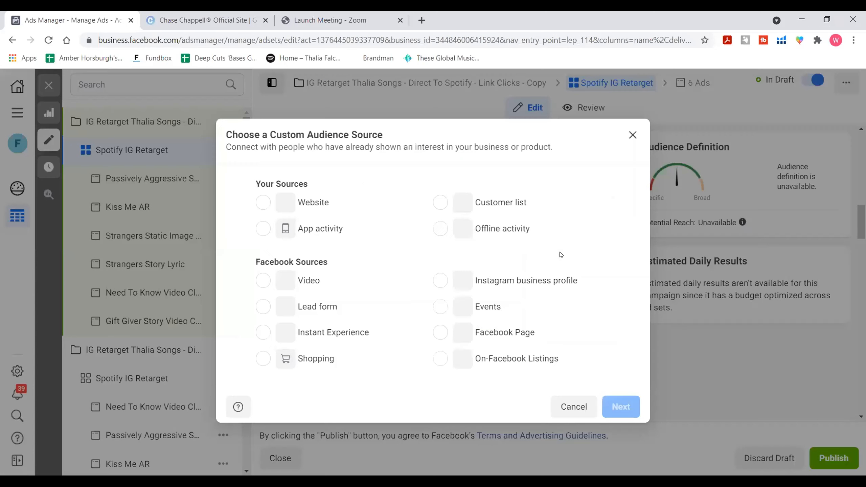
click(262, 280)
click(620, 406)
- Set the audience's engagement type to people who viewed at least 3 seconds of your video
click(426, 192)
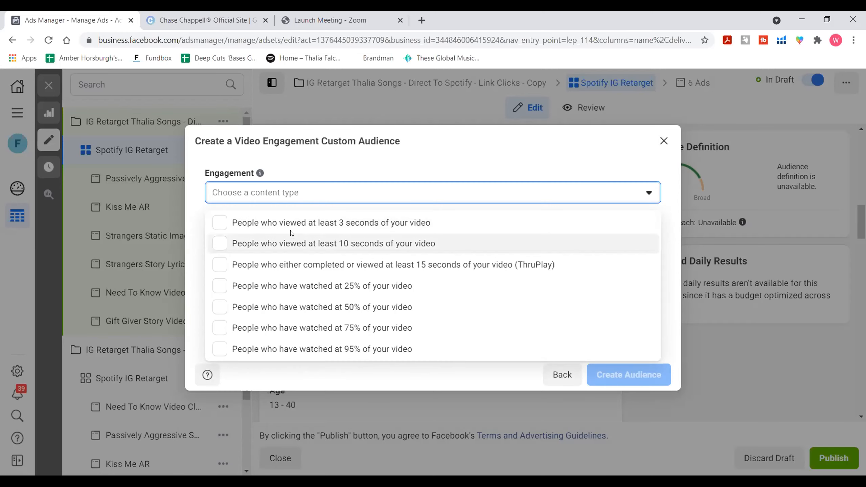
click(291, 225)
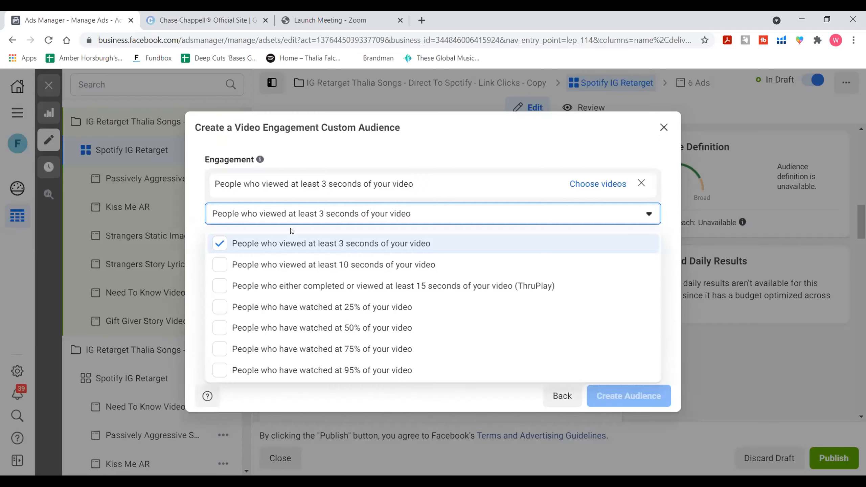
click(572, 144)
- Open the video selection for this engagement and set its source to the Instagram business profile thaliafalcon
click(598, 183)
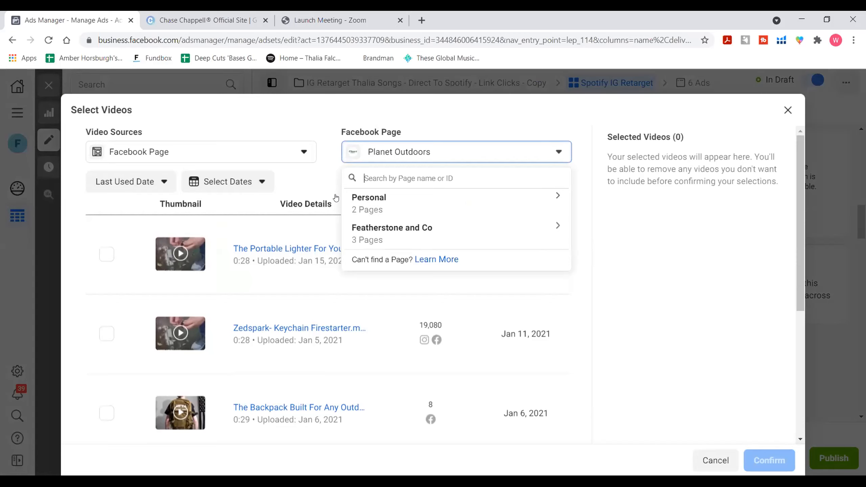
click(264, 154)
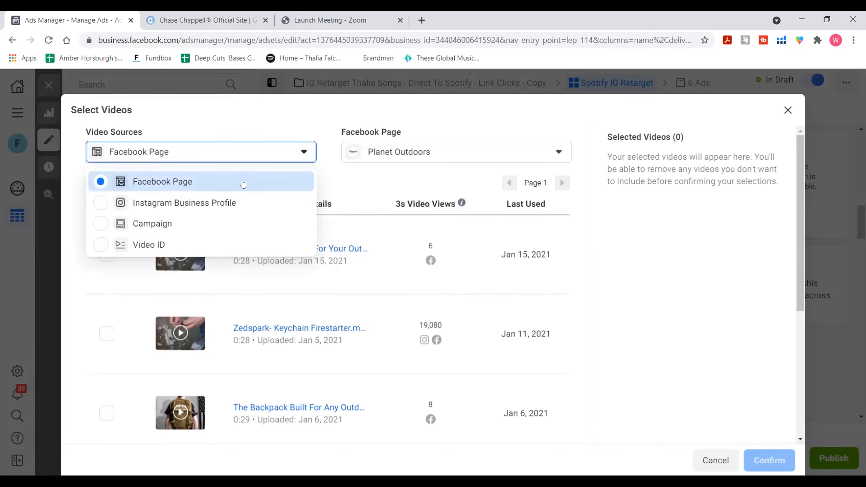
click(242, 202)
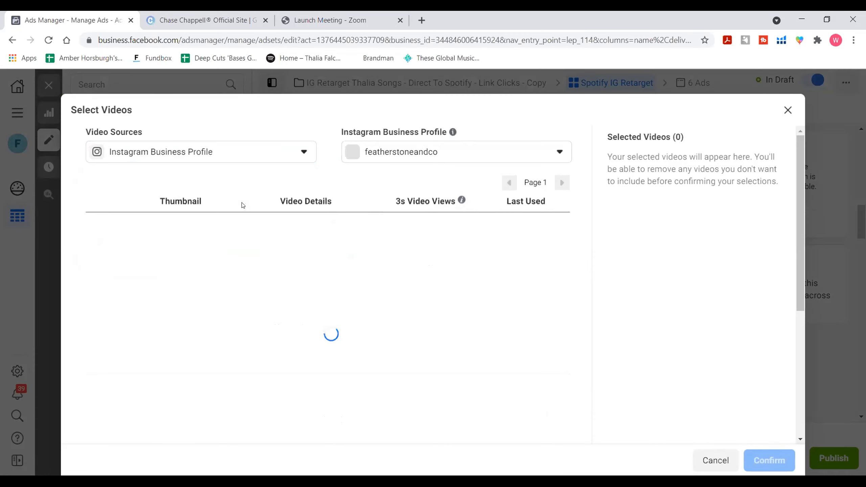
click(418, 151)
click(397, 204)
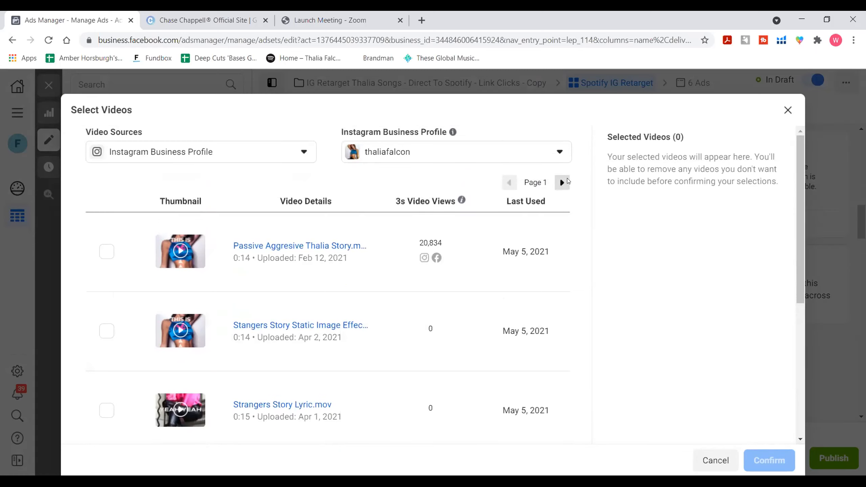
- Select the 7-second "Which ones your fav?" video from May 3, 2021 on page 2 of the video list
click(563, 183)
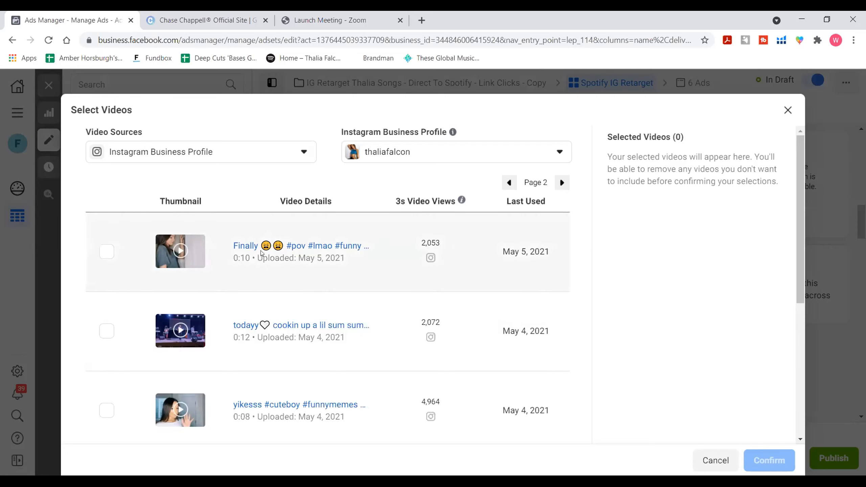
drag(801, 206, 798, 336)
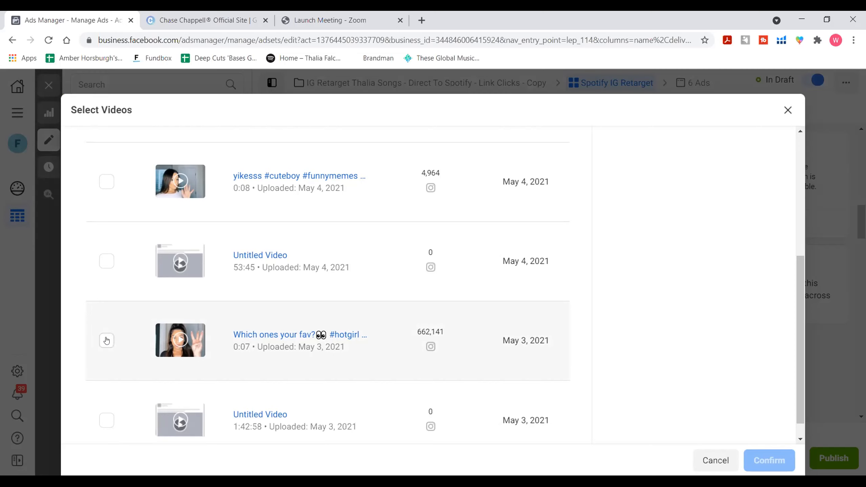
click(106, 340)
- Examine the 3-second view counts of the videos on pages 3 to 5, returning to the selected video on page 2
drag(801, 310, 795, 184)
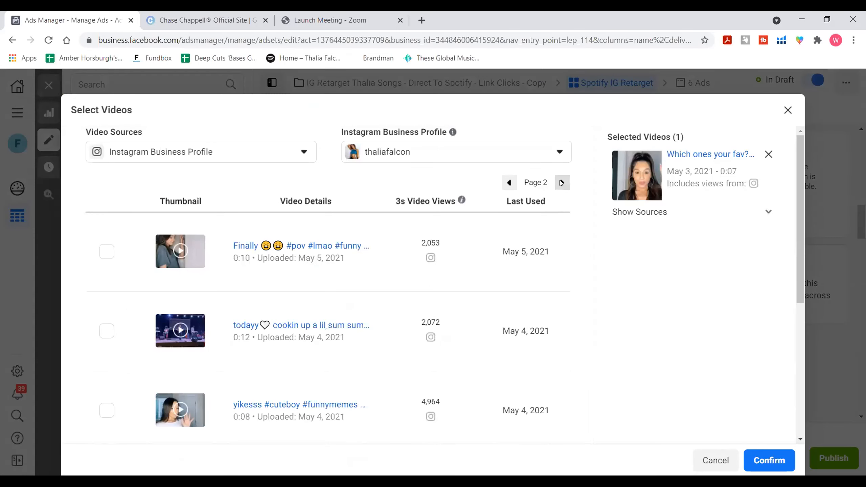
click(560, 183)
drag(801, 205, 795, 356)
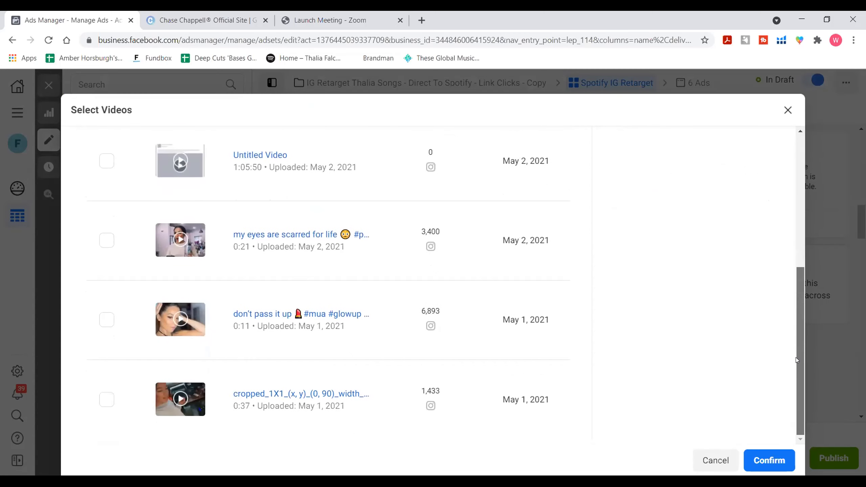
scroll(559, 171, up, 6)
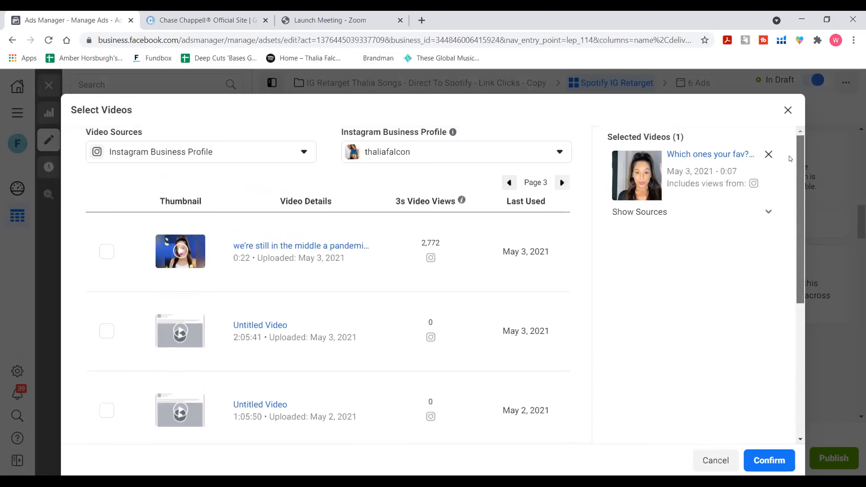
click(563, 181)
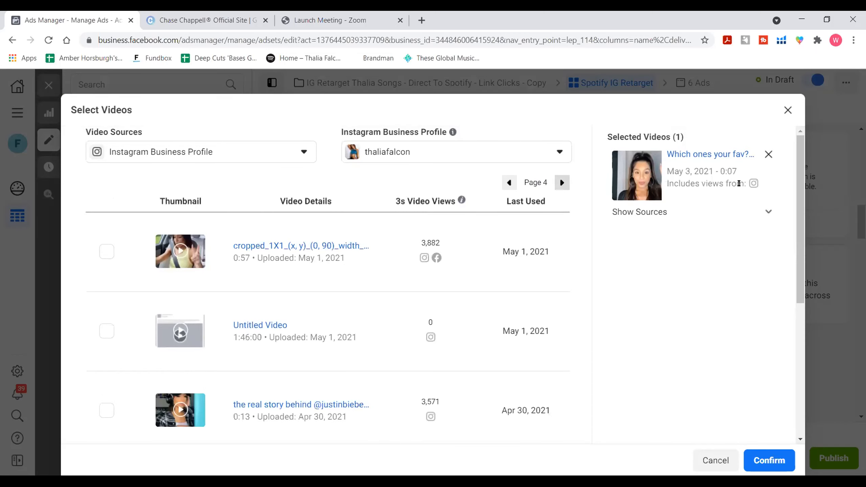
drag(801, 188, 798, 164)
click(559, 181)
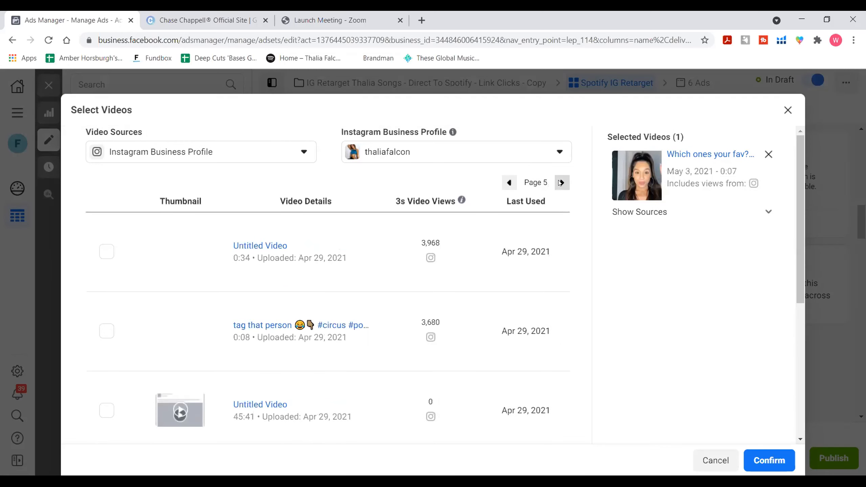
drag(798, 222, 786, 190)
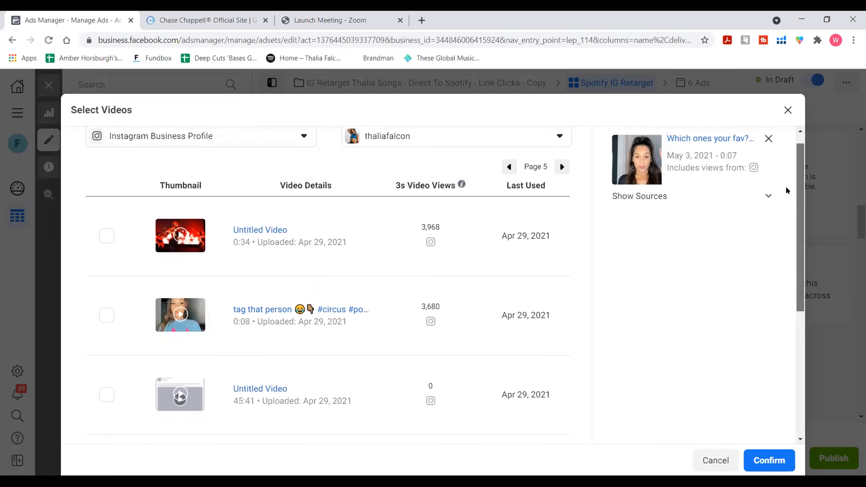
click(508, 168)
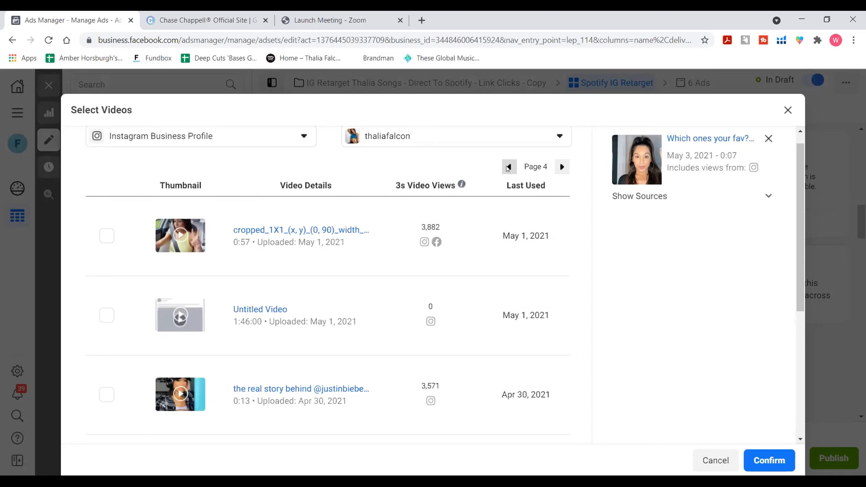
click(508, 168)
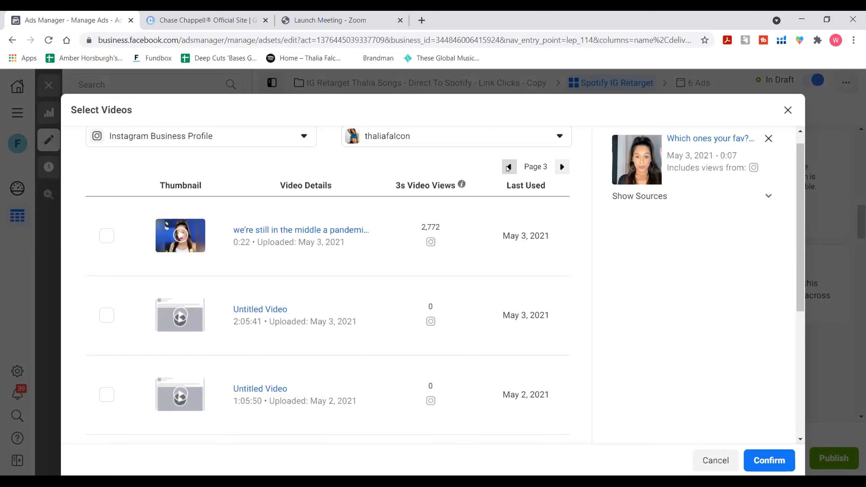
click(508, 168)
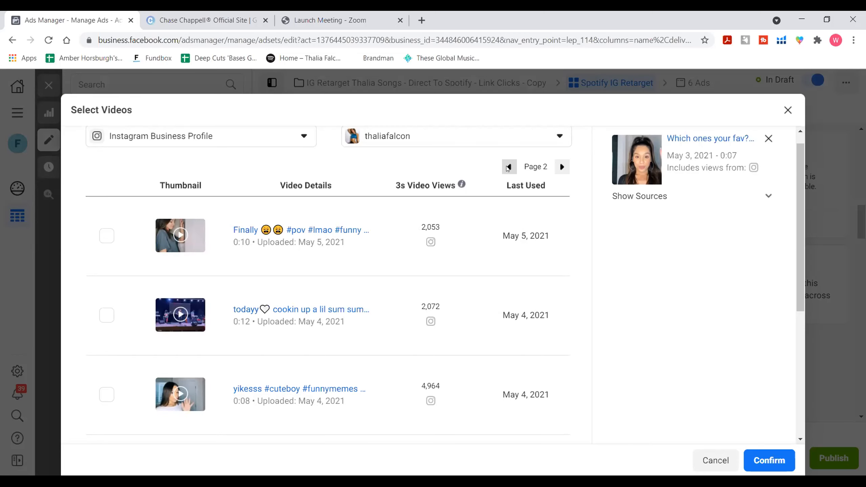
drag(798, 218, 794, 347)
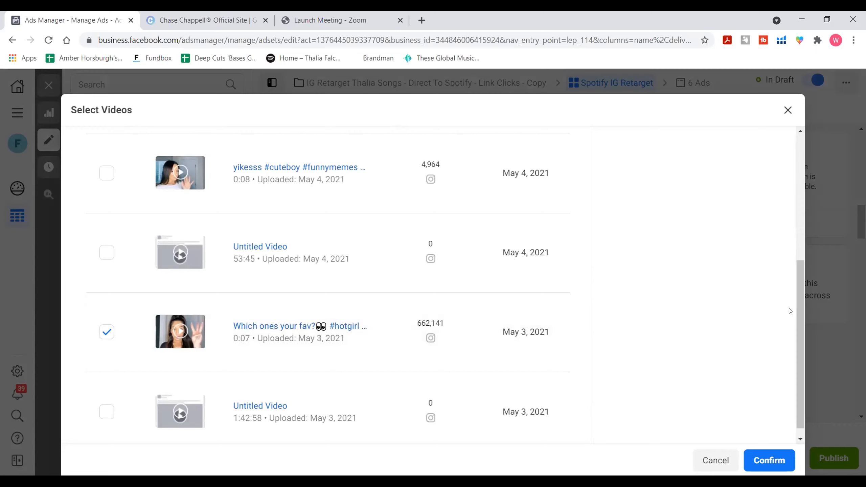
drag(798, 346, 797, 220)
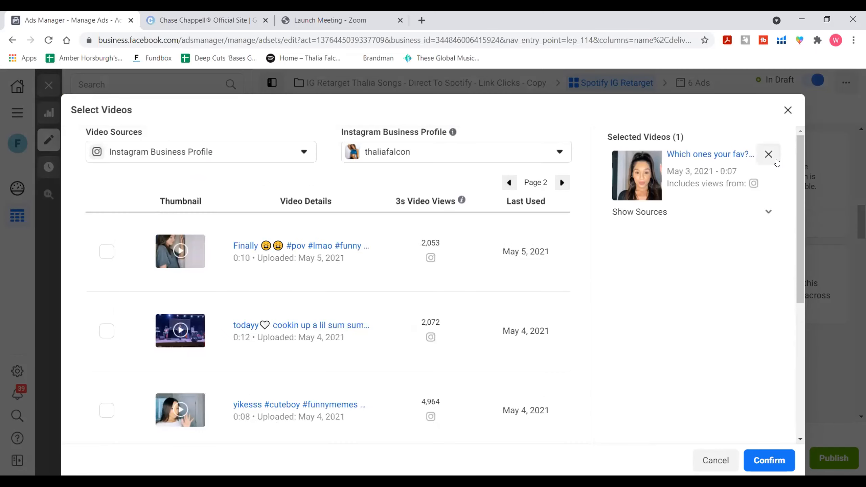
- Examine the 3-second view counts of the Instagram videos on pages 2 to 6 of the video list
click(561, 183)
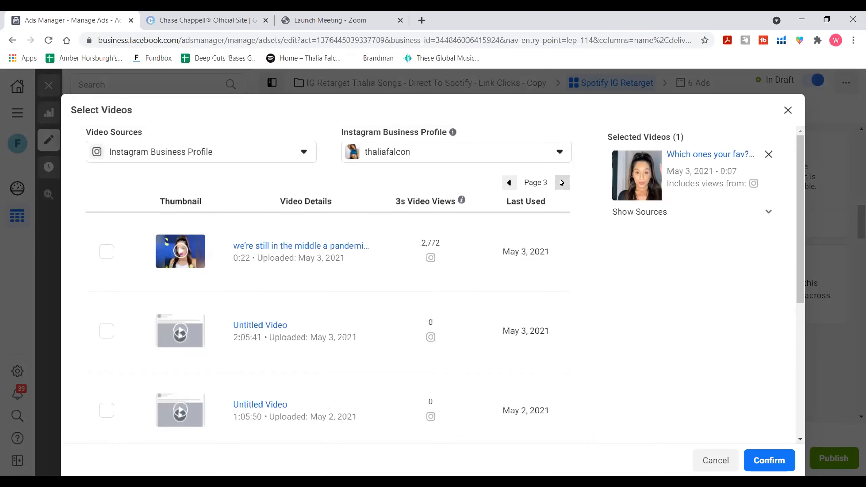
click(560, 182)
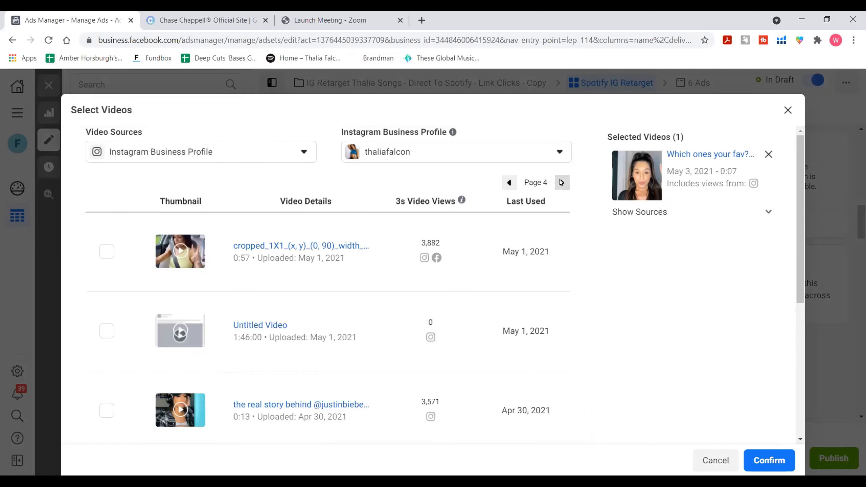
click(508, 183)
scroll(206, 290, down, 5)
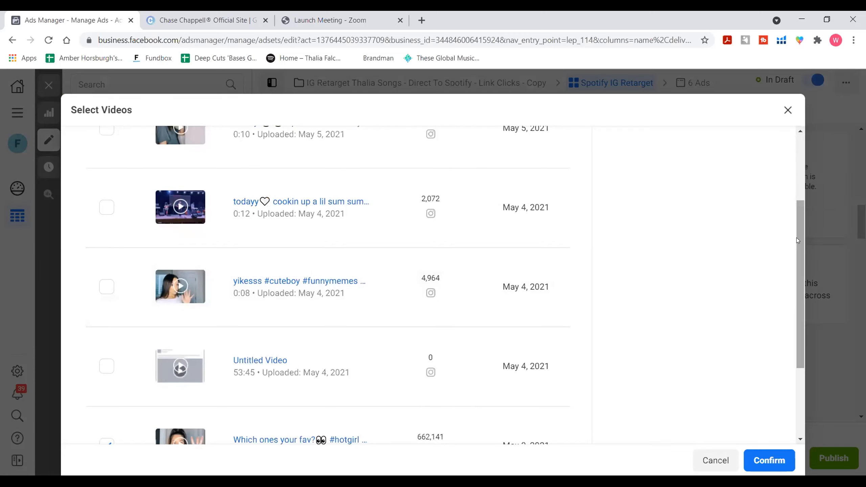
drag(796, 237, 798, 300)
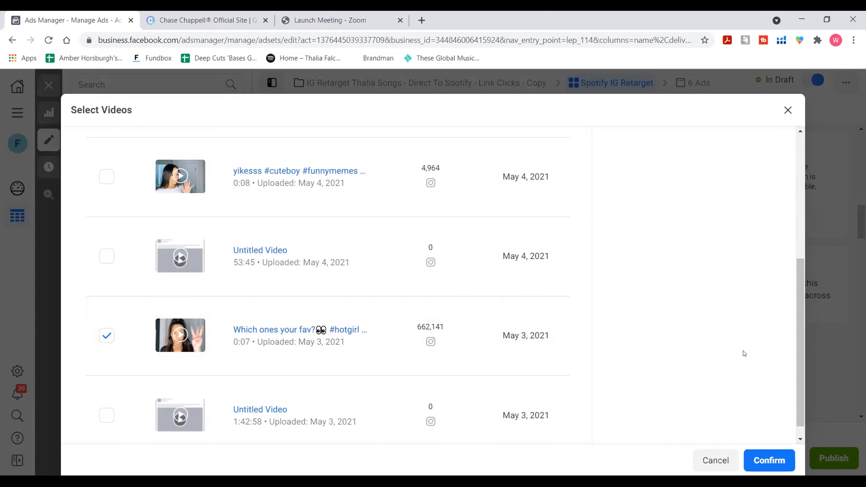
drag(797, 325, 799, 246)
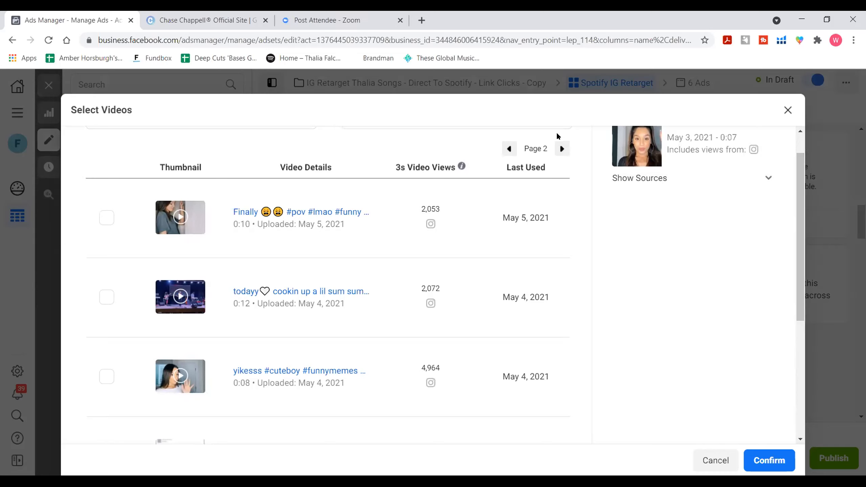
click(561, 149)
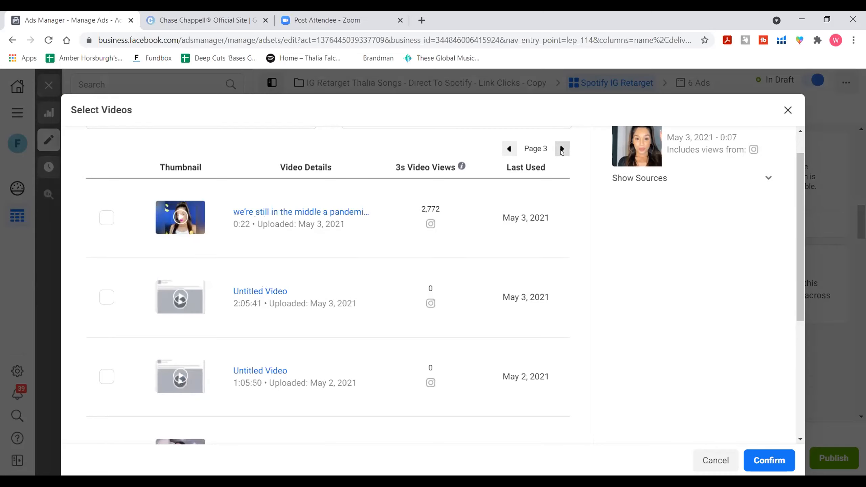
drag(800, 220, 792, 348)
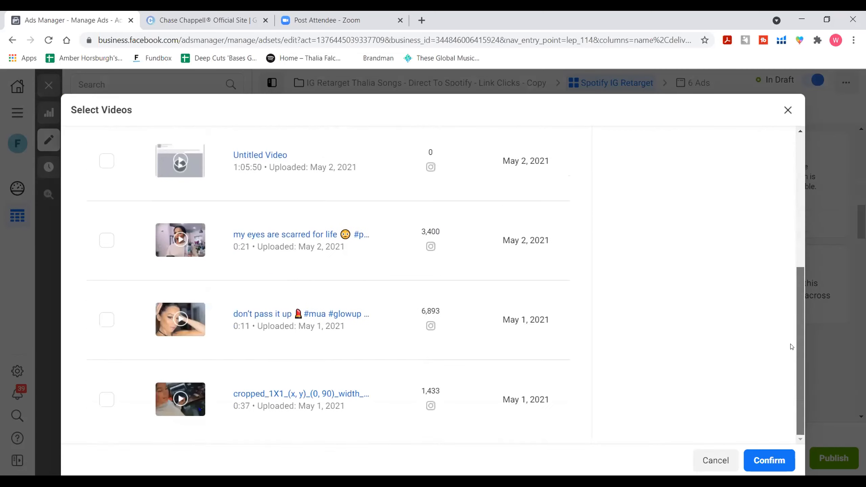
scroll(712, 116, up, 7)
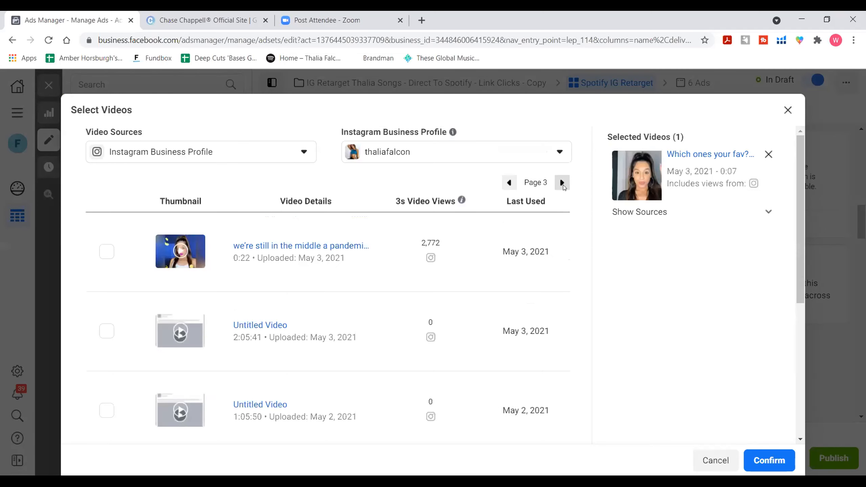
click(562, 183)
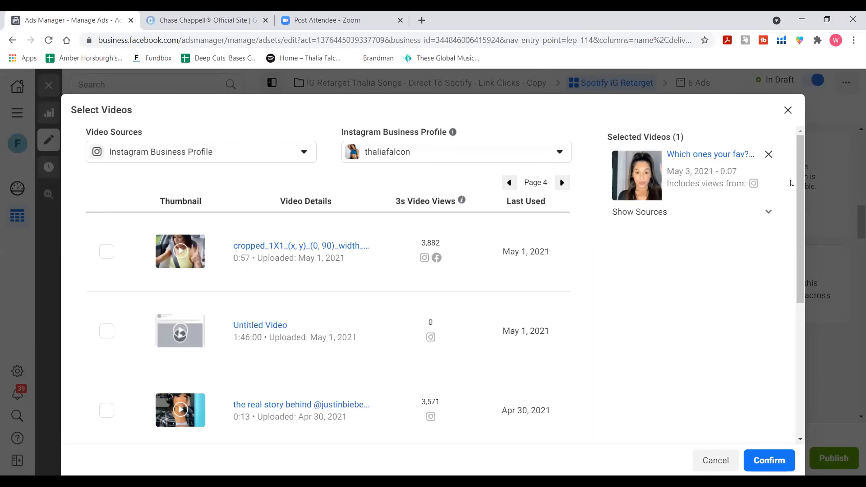
drag(800, 191, 803, 344)
scroll(788, 174, up, 10)
click(562, 182)
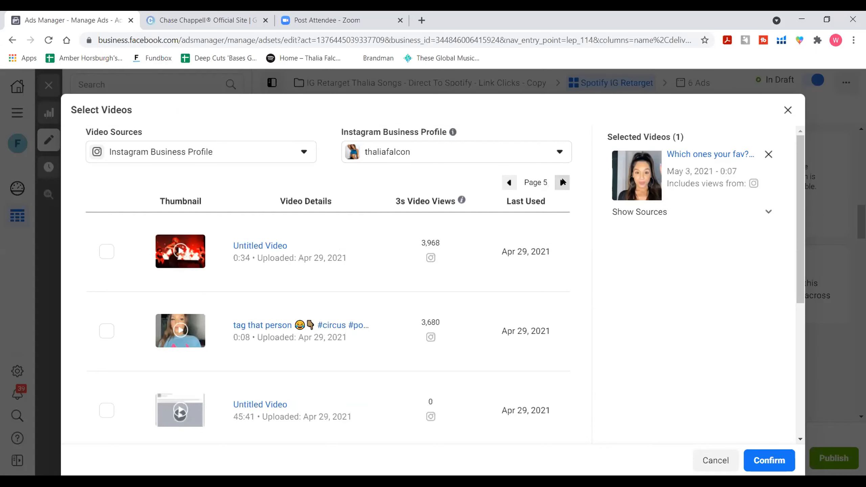
scroll(797, 253, down, 7)
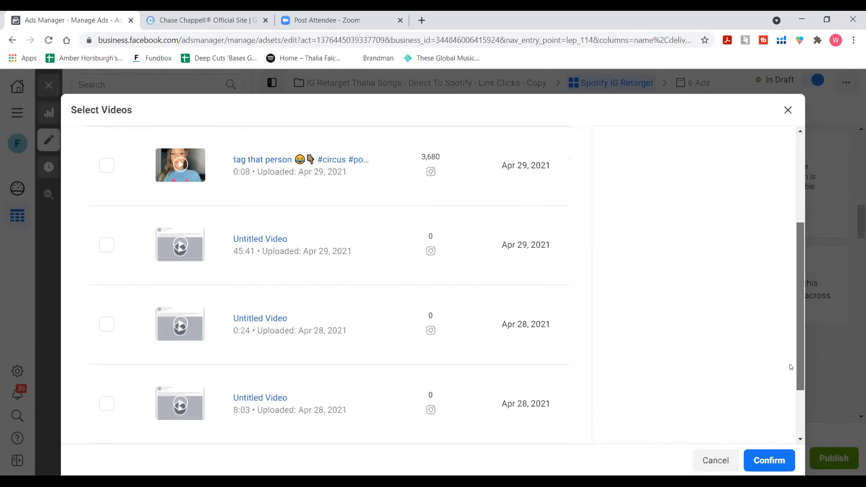
scroll(788, 354, up, 7)
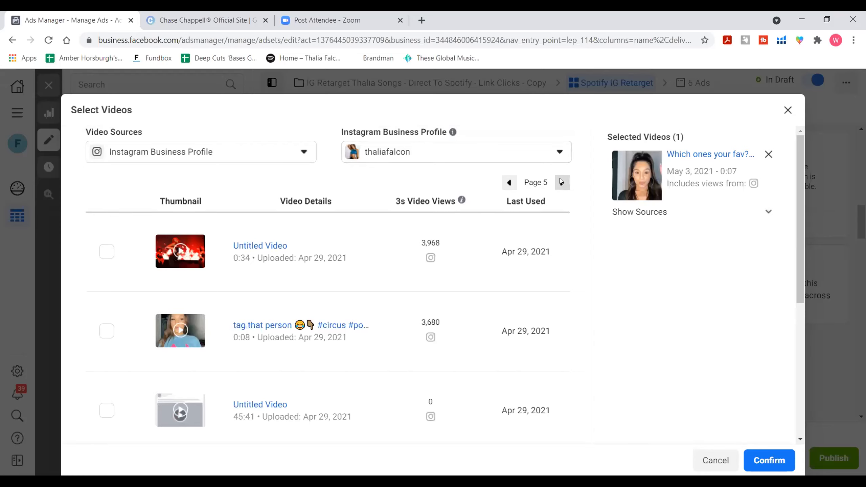
click(561, 182)
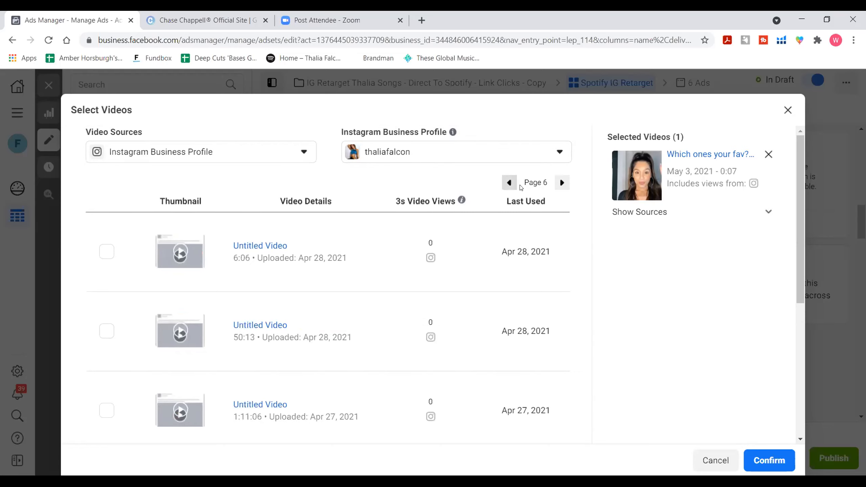
- Cancel the video selection and set the audience's engagement type to people who have watched at 25% of your video
click(716, 460)
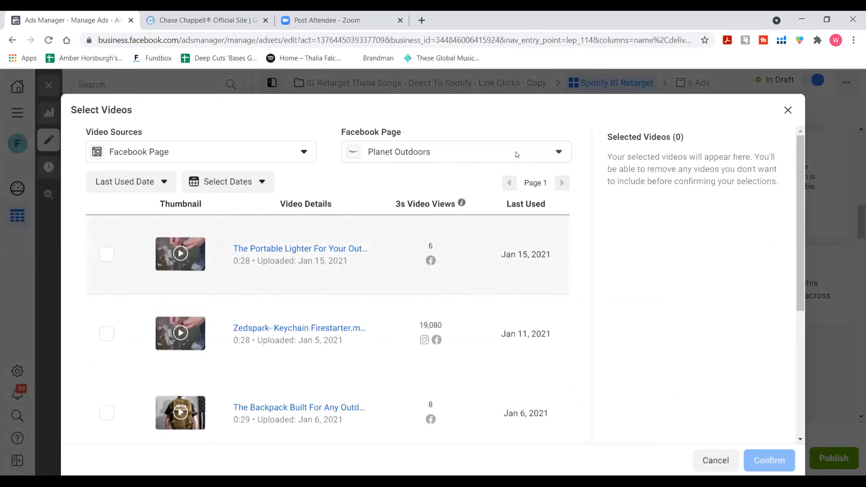
click(699, 463)
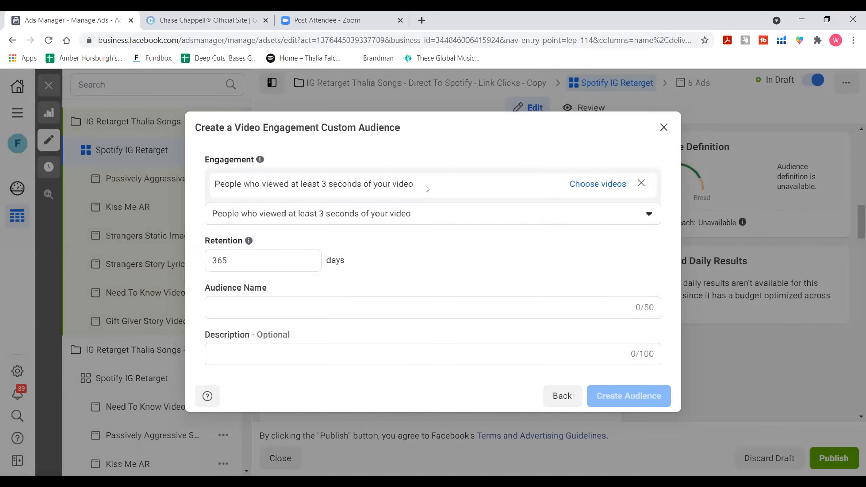
click(407, 218)
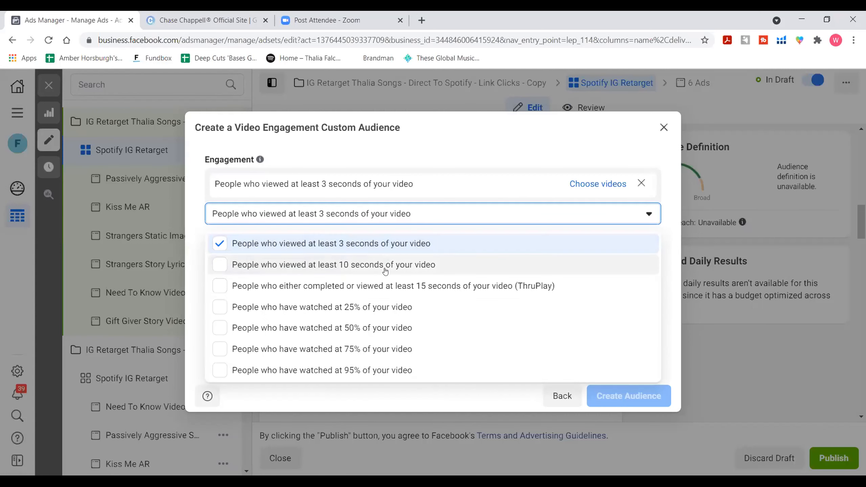
click(379, 307)
- Open the video selection for the 25% engagement with the Instagram business profile thaliafalcon as its source
click(597, 172)
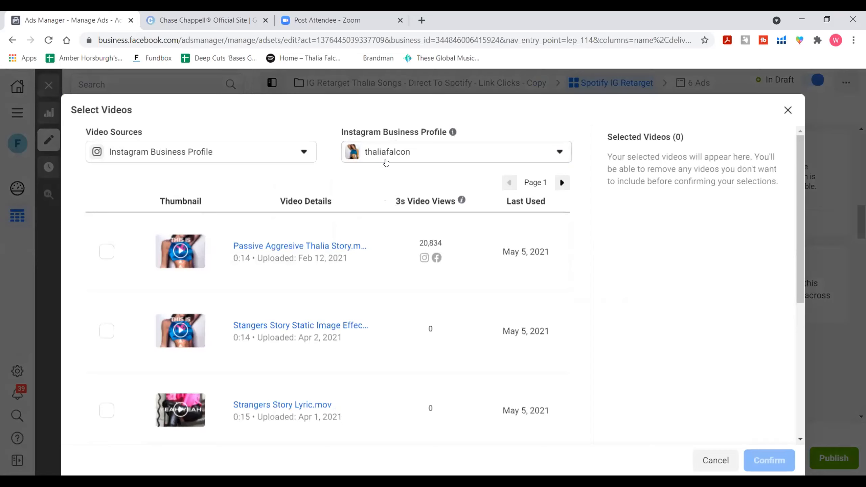
click(384, 160)
click(476, 129)
- Check pages 1 to 5 of the profile's video list for videos with high 3-second view counts
drag(797, 194, 801, 362)
click(563, 183)
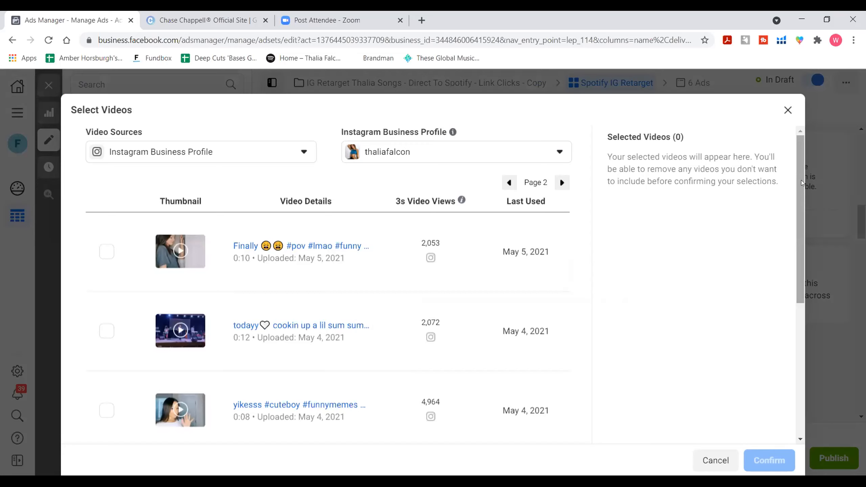
scroll(796, 245, down, 4)
drag(797, 251, 797, 298)
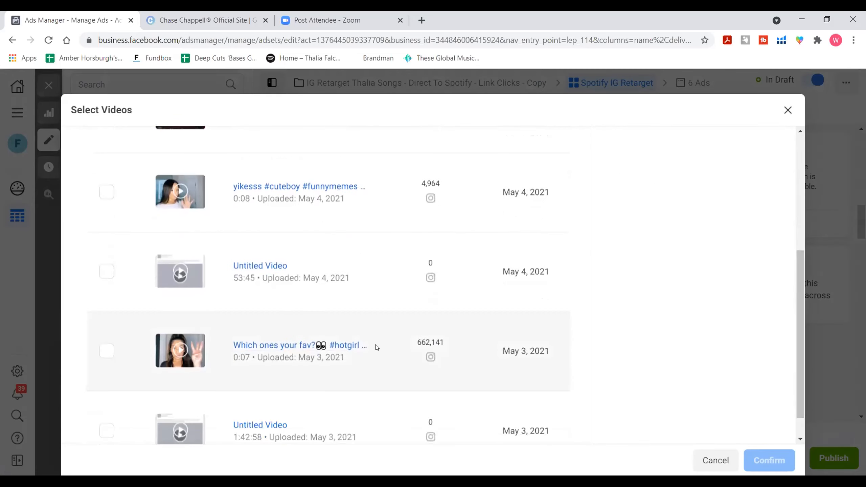
scroll(559, 142, up, 7)
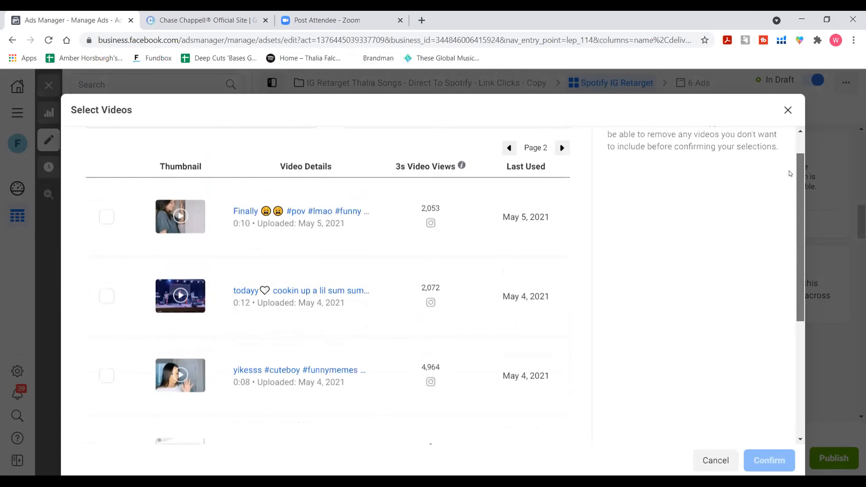
click(561, 183)
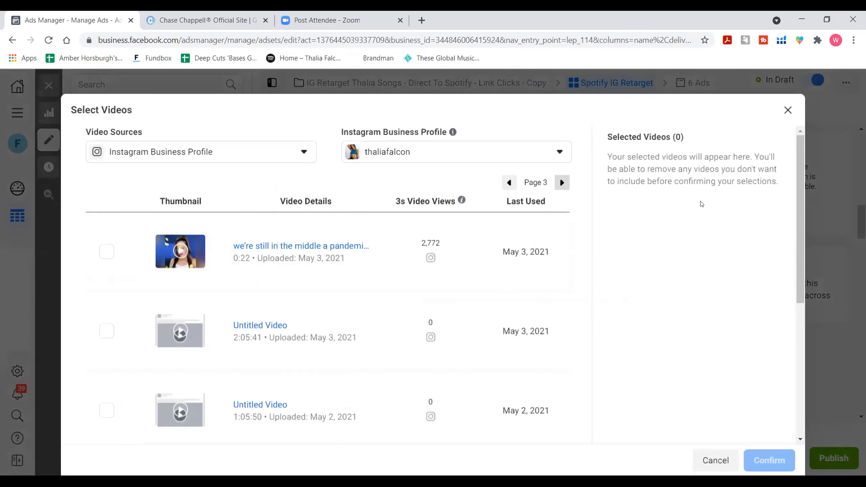
drag(798, 204, 795, 345)
scroll(786, 171, up, 7)
click(561, 182)
drag(798, 235, 781, 203)
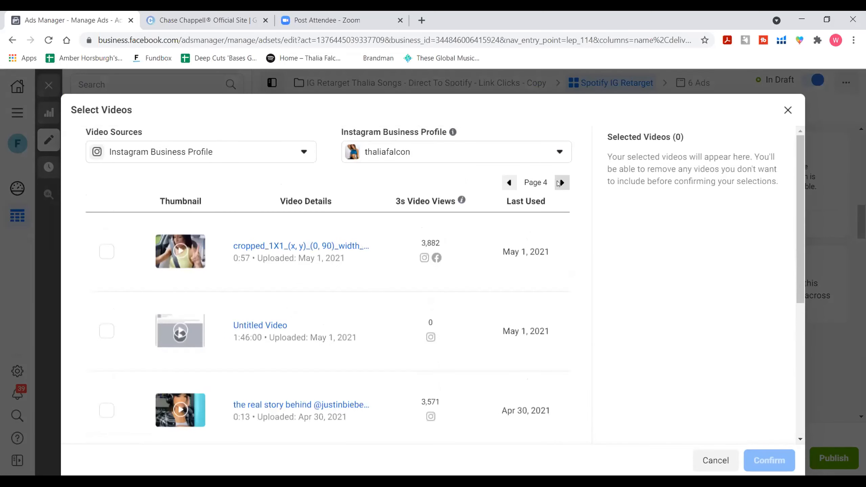
click(561, 183)
mouse_move(795, 191)
mouse_down()
mouse_move(804, 372)
mouse_move(801, 190)
mouse_up()
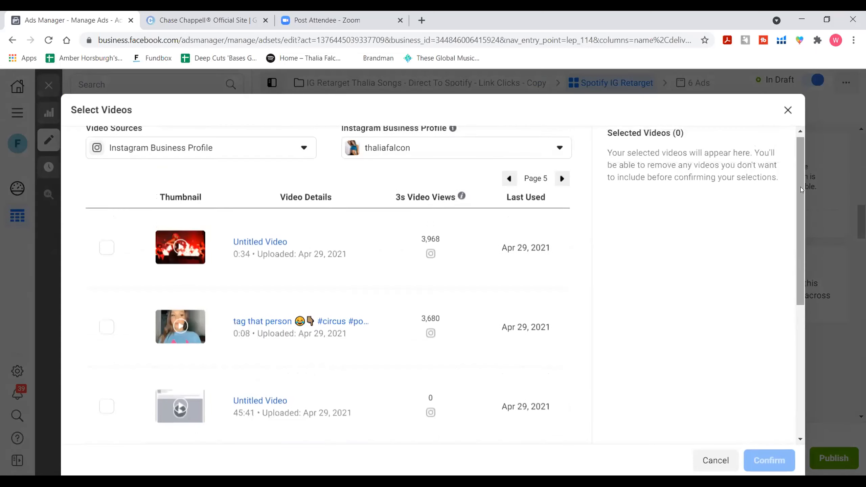
- Select the 7-second "who else did this as a kid ?" video from April 22, 2021 on page 7 of the video list
click(561, 175)
click(561, 176)
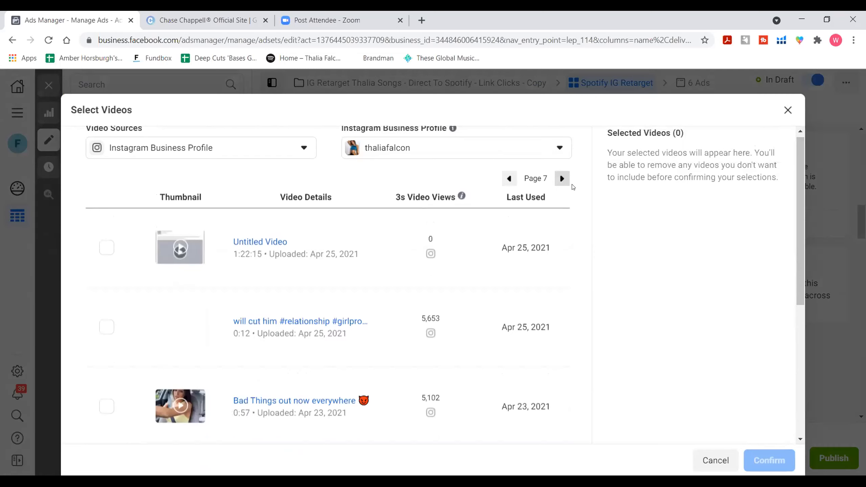
drag(801, 191, 801, 322)
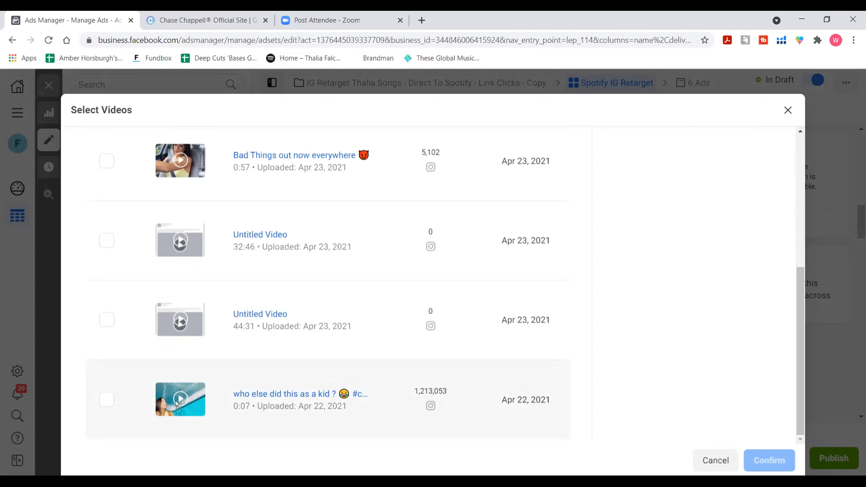
click(107, 403)
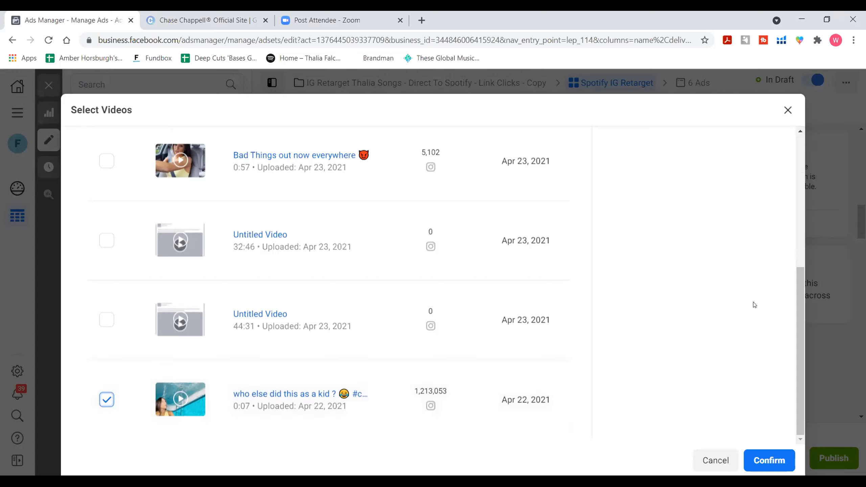
- Examine the 3-second view counts of the videos on pages 8 to 10 for further candidates
scroll(782, 171, up, 6)
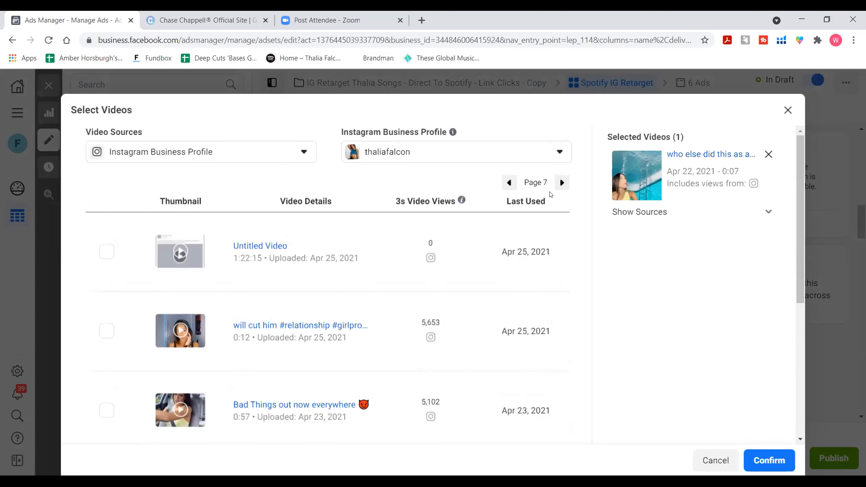
click(562, 182)
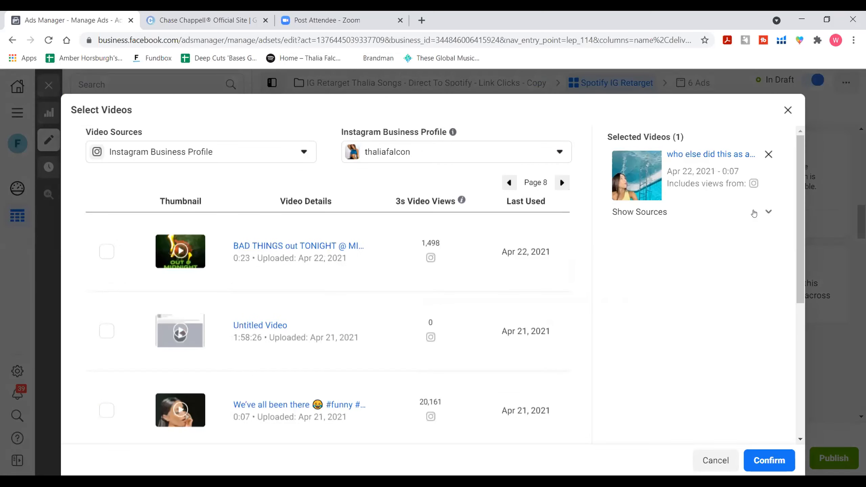
scroll(801, 233, down, 7)
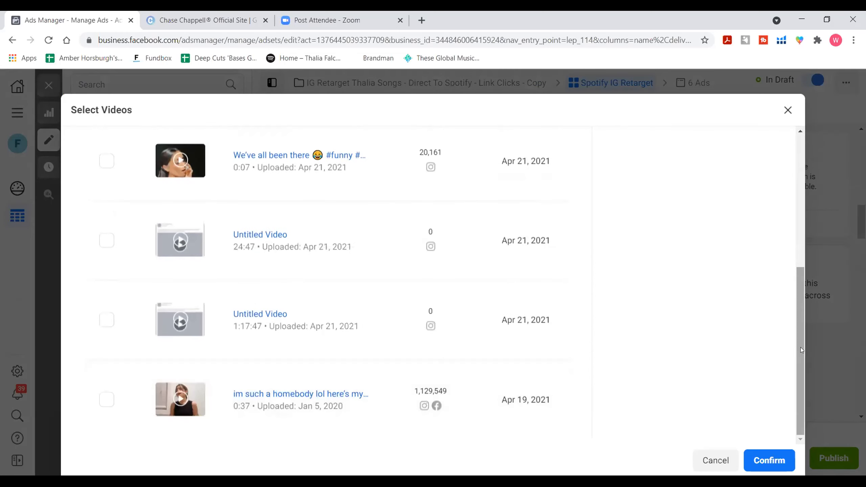
scroll(801, 353, up, 7)
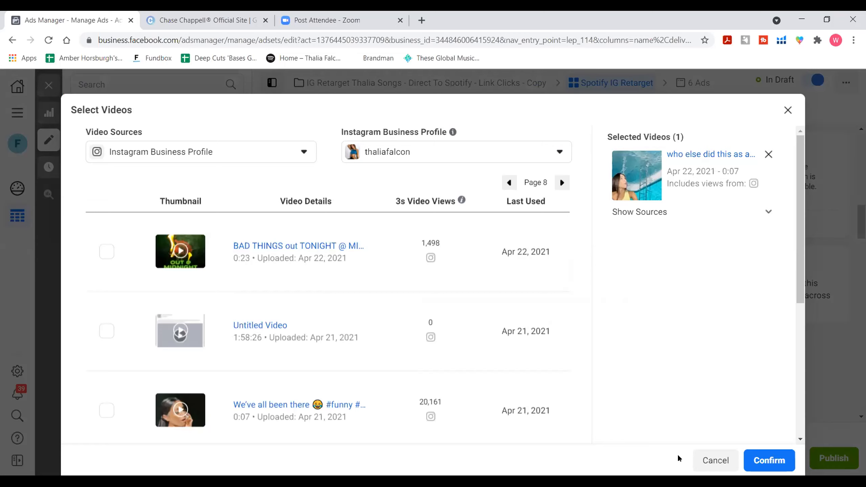
scroll(794, 340, down, 7)
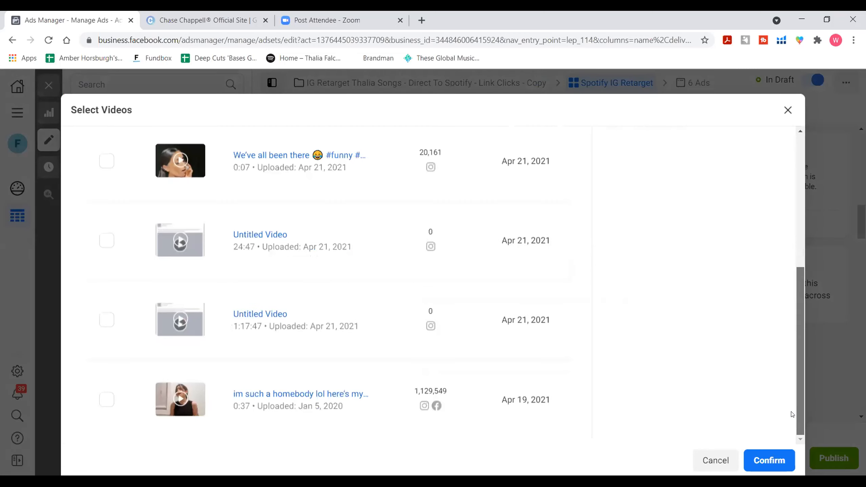
scroll(783, 239, up, 7)
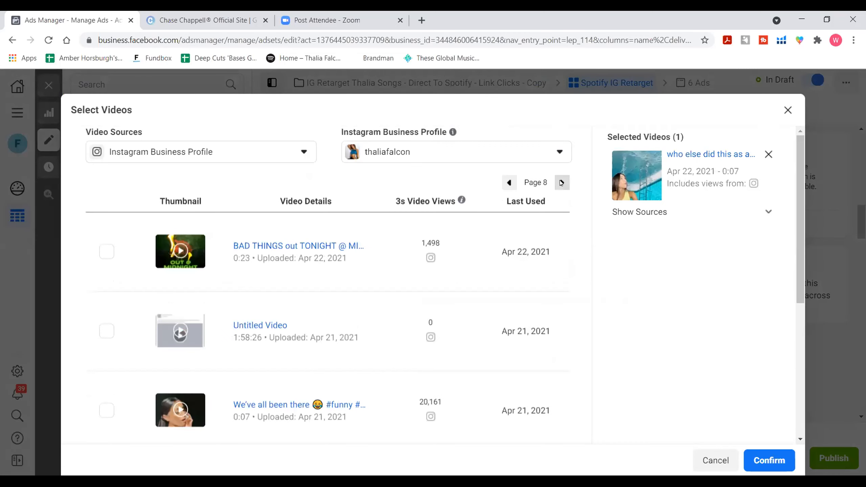
click(561, 183)
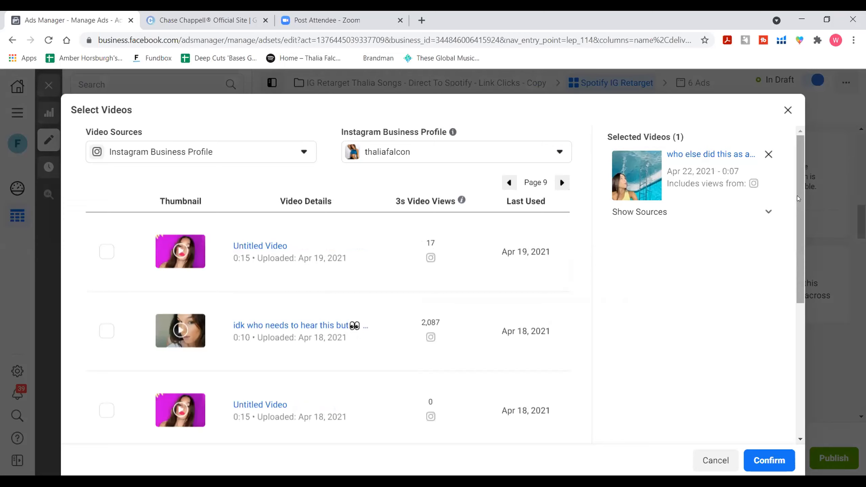
scroll(798, 264, down, 7)
scroll(783, 245, up, 7)
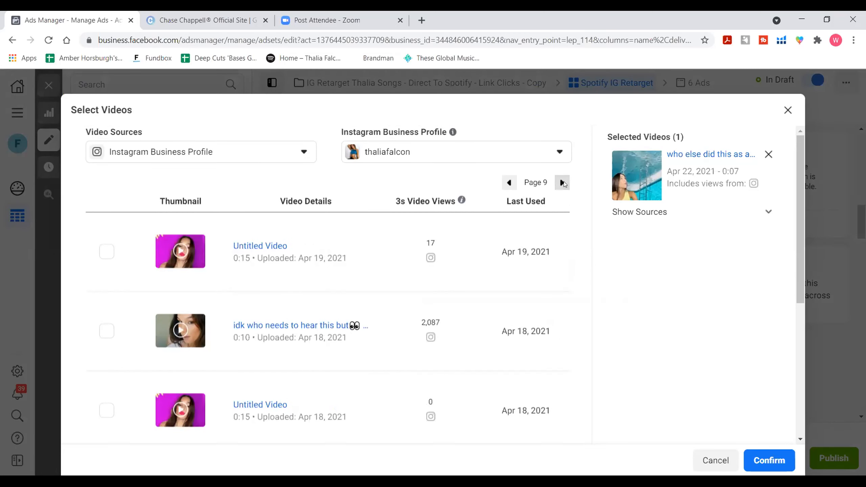
click(563, 182)
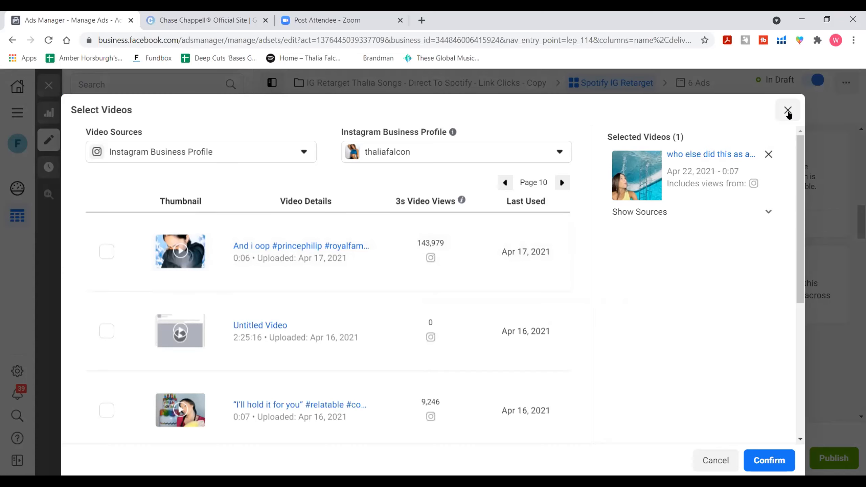
- Abandon the unfinished video engagement audience, leave the ad set editor and return to the campaign list
click(787, 110)
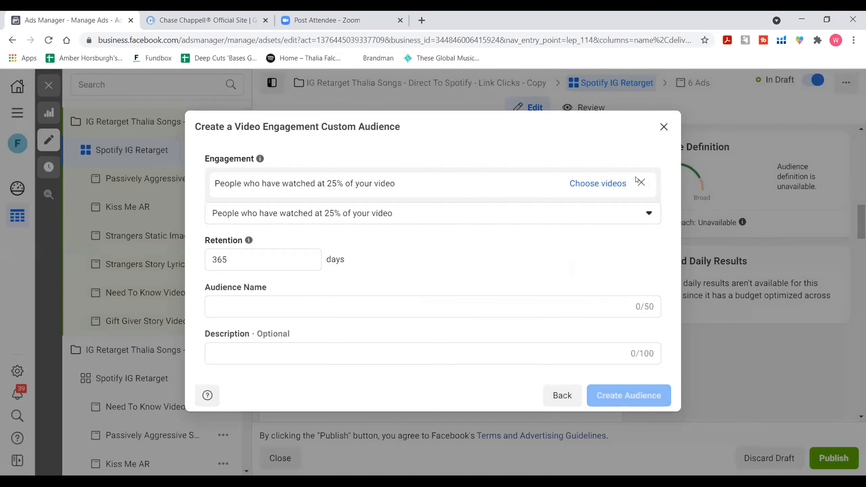
click(663, 126)
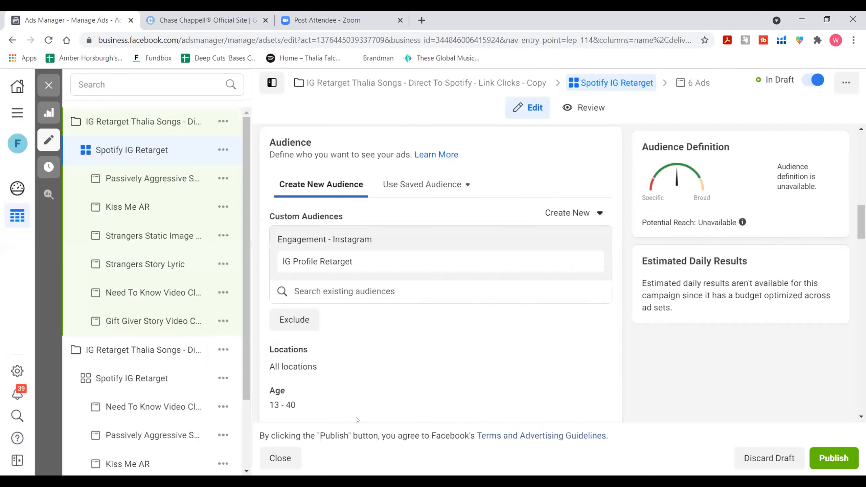
click(280, 458)
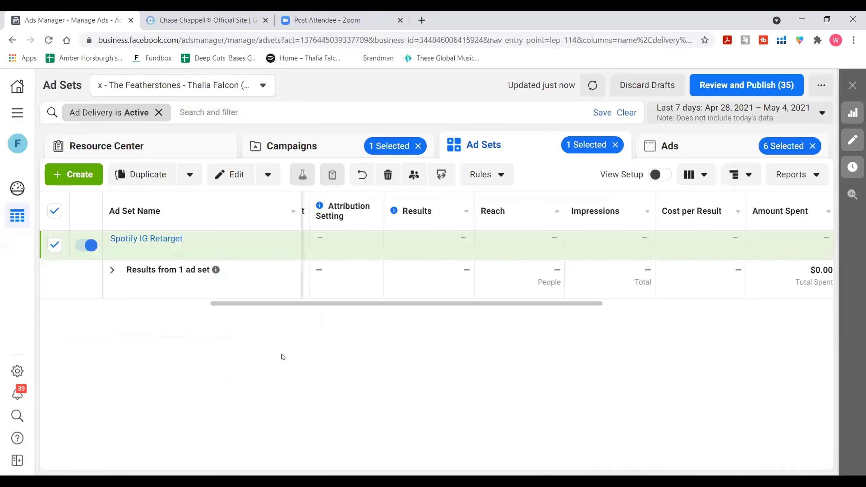
click(324, 146)
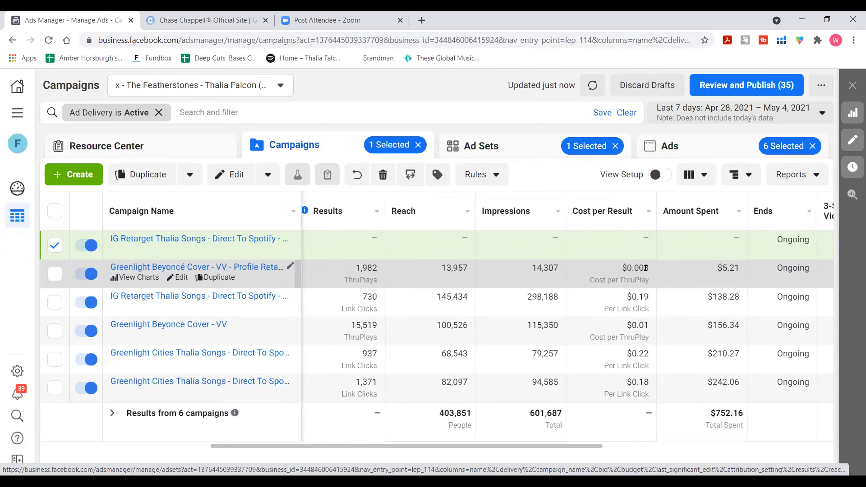
- Compare the daily budgets, results and cost per result across the active campaigns
drag(576, 446, 543, 445)
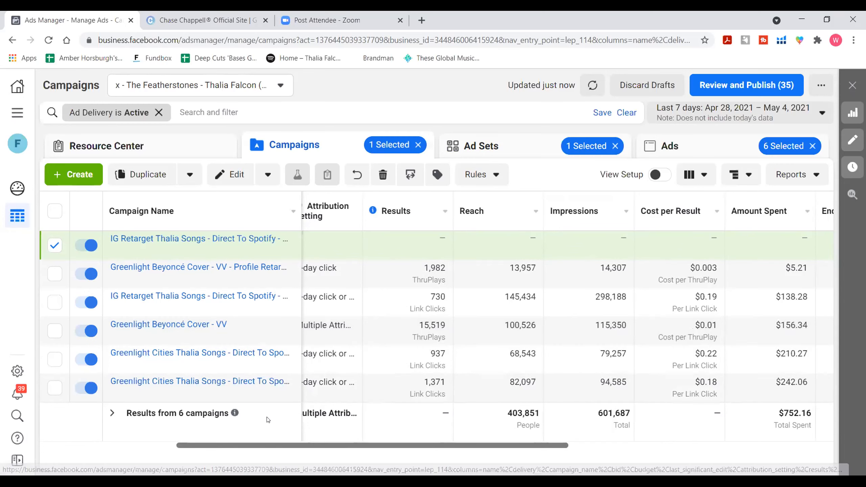
scroll(268, 419, left, 3)
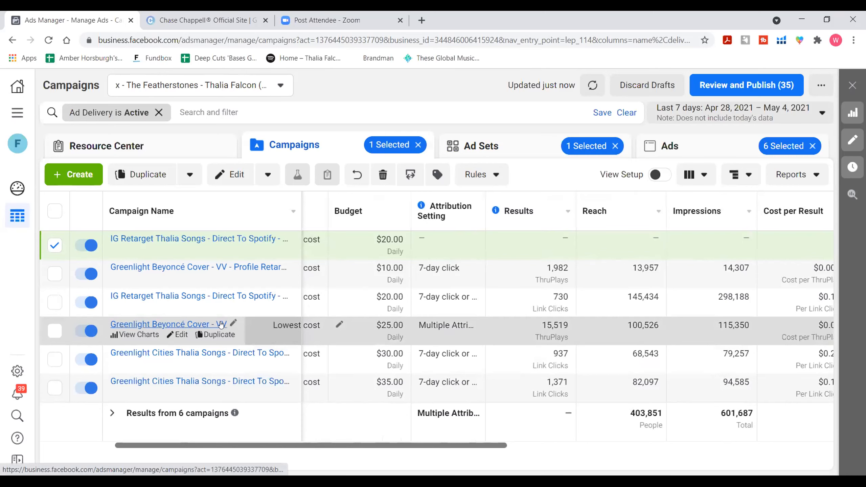
scroll(228, 421, right, 2)
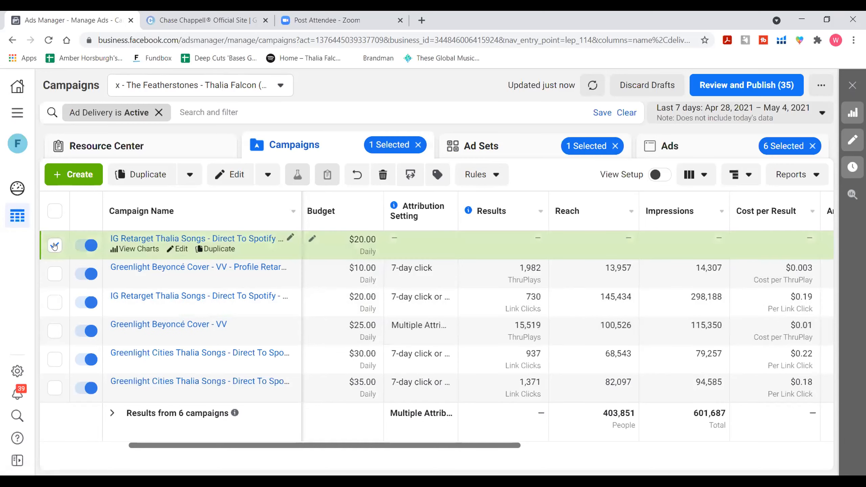
- Select only the original IG Retarget Thalia Songs campaign instead of its draft copy and list its ads
click(53, 245)
click(52, 305)
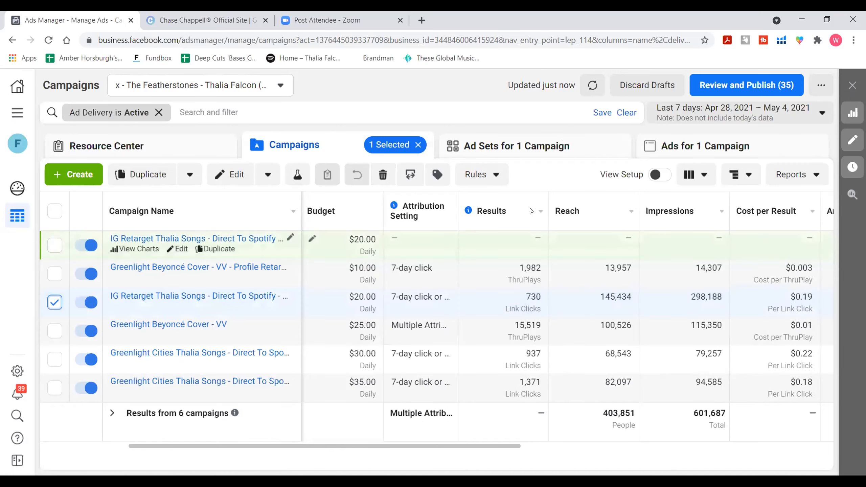
click(695, 151)
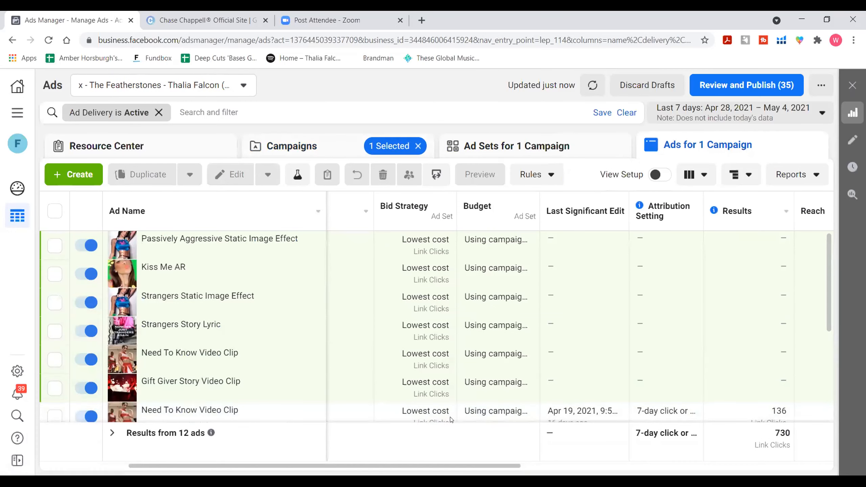
click(328, 145)
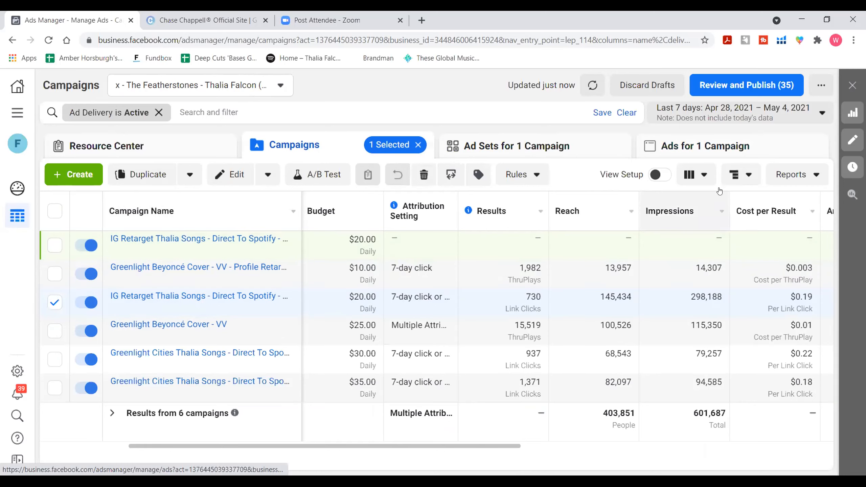
click(705, 150)
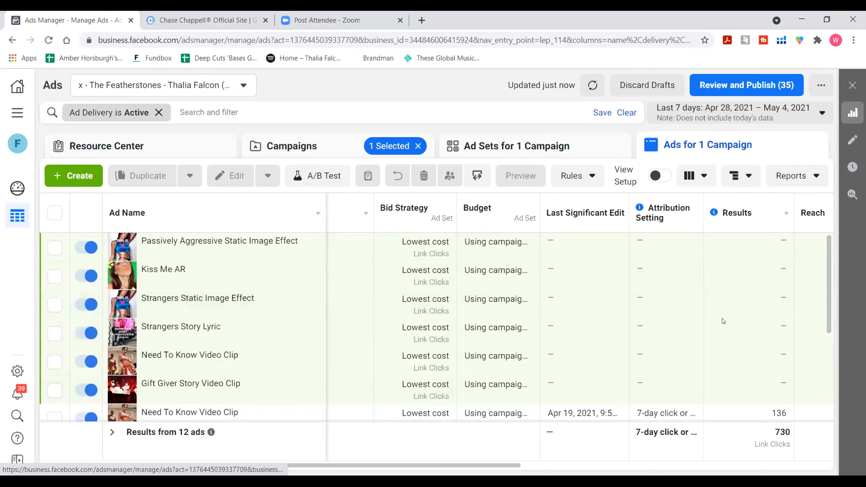
- Compare the published ads' link clicks and cost per result, turn off the published Kiss Me AR ad, and return to the campaigns
drag(826, 274, 824, 366)
scroll(747, 384, right, 6)
scroll(747, 384, right, 2)
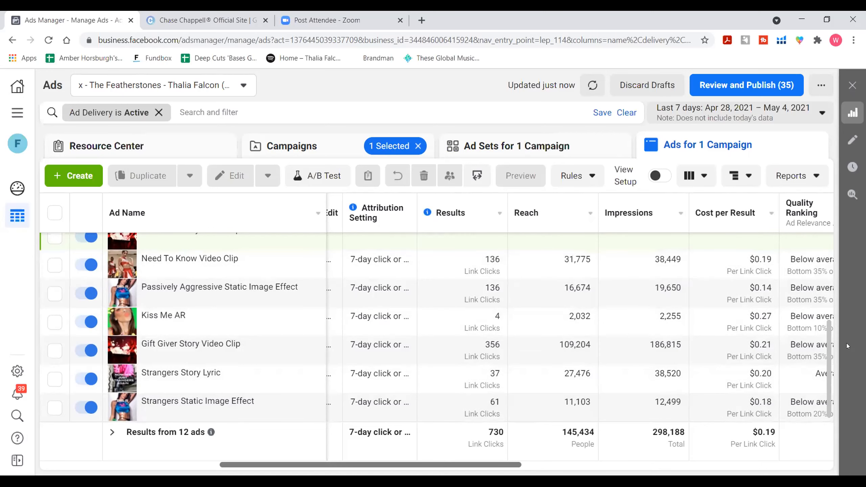
scroll(825, 358, up, 1)
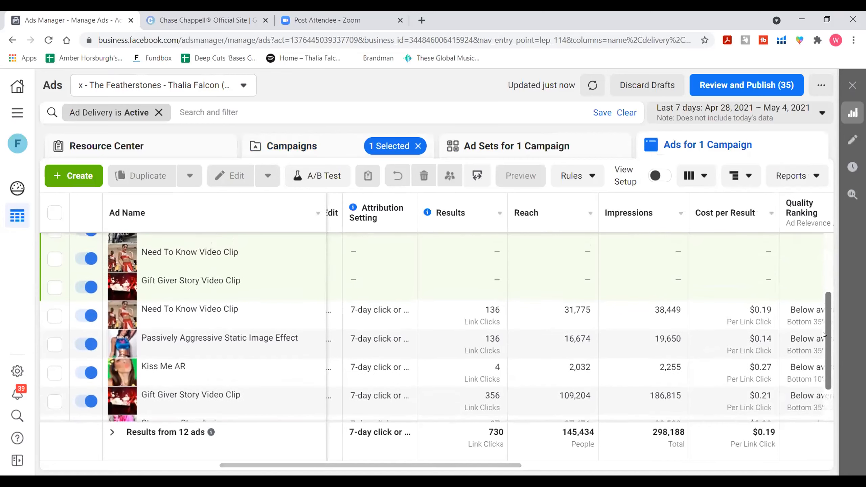
scroll(823, 381, down, 1)
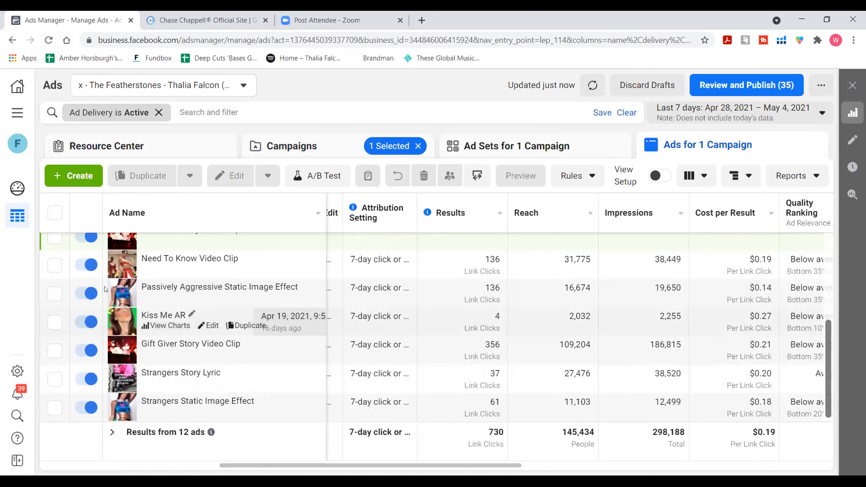
click(87, 319)
click(291, 149)
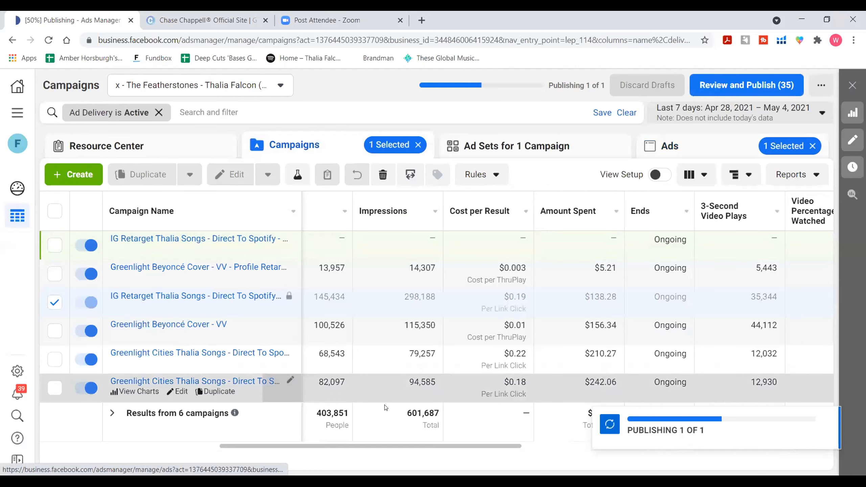
- Examine the link clicks and cost per result of the ads in the $30-a-day Greenlight Cities campaign, and return to the campaigns' budgets
click(55, 359)
click(55, 302)
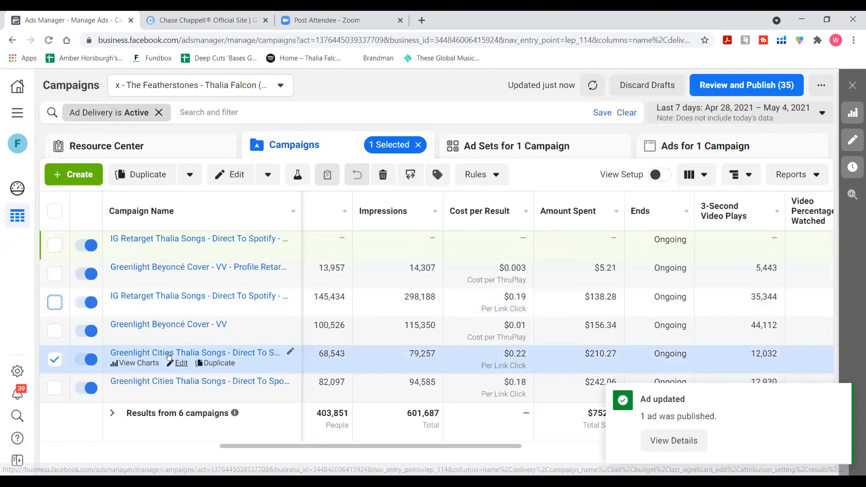
click(688, 146)
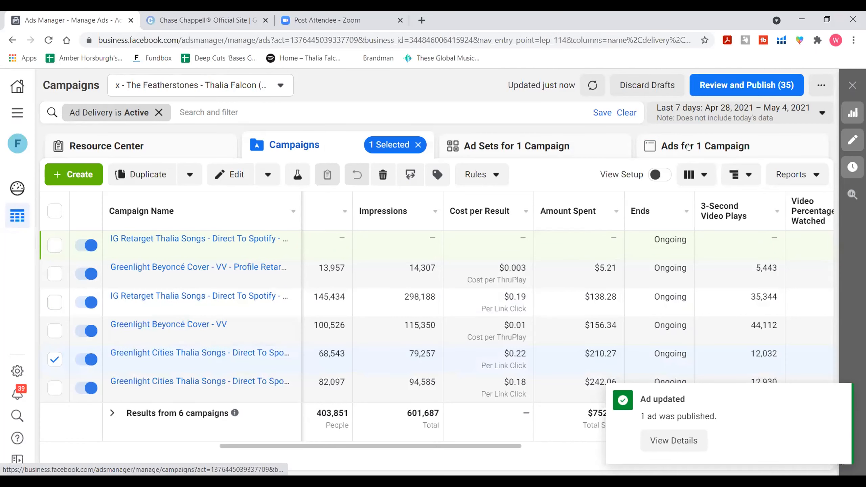
drag(825, 272, 830, 350)
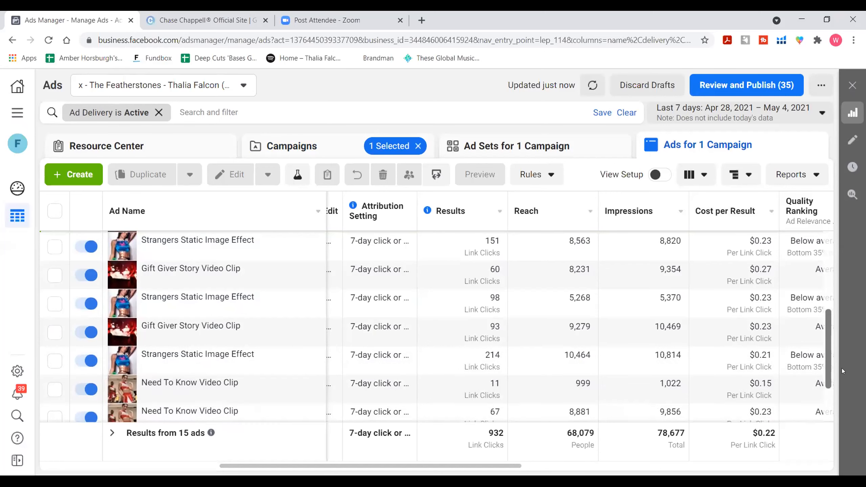
mouse_move(824, 351)
mouse_down()
mouse_move(825, 394)
mouse_move(824, 358)
mouse_up()
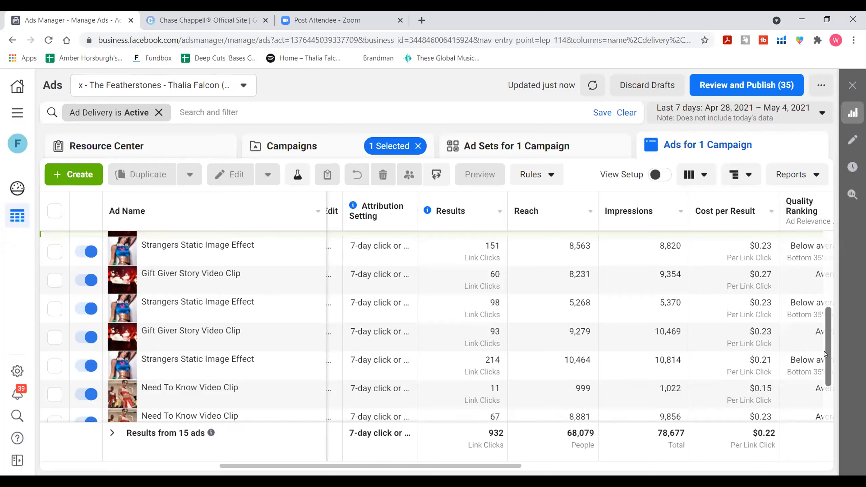
scroll(824, 361, down, 1)
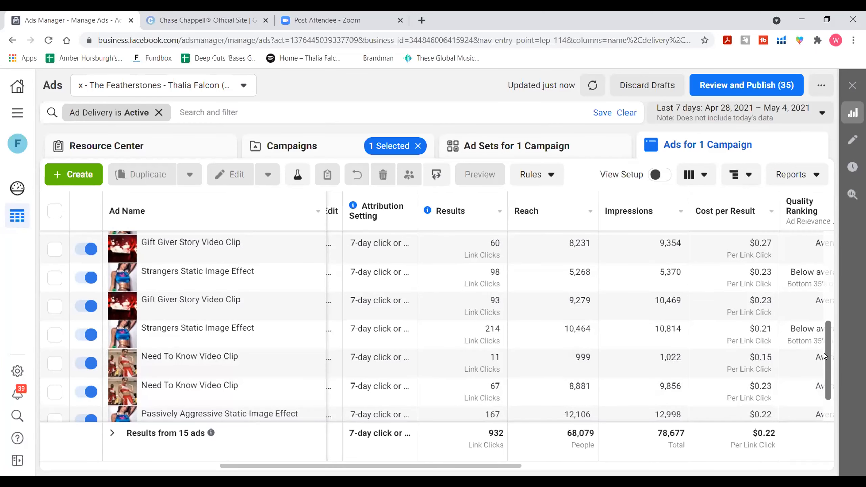
scroll(825, 368, down, 1)
mouse_move(827, 381)
mouse_down()
mouse_move(825, 299)
mouse_move(826, 366)
mouse_up()
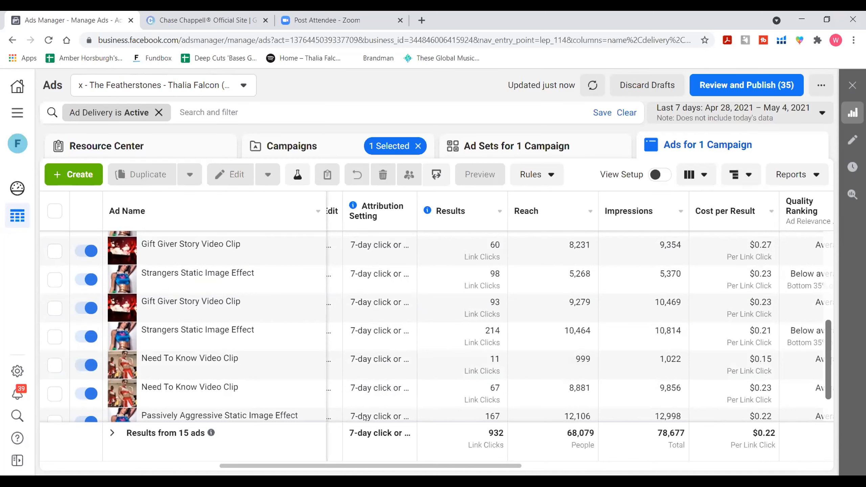
click(294, 143)
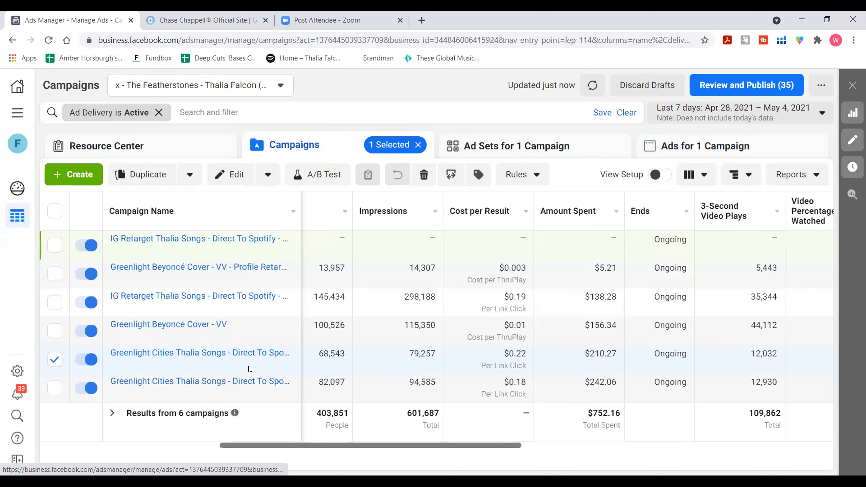
drag(239, 445, 68, 441)
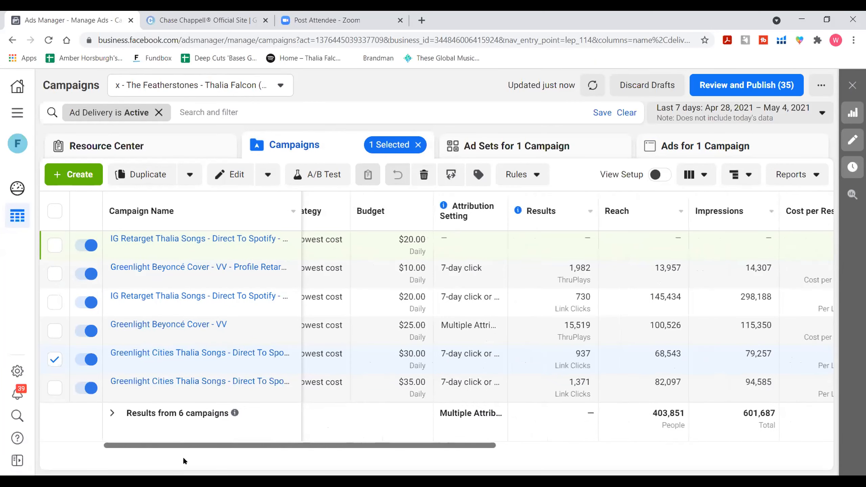